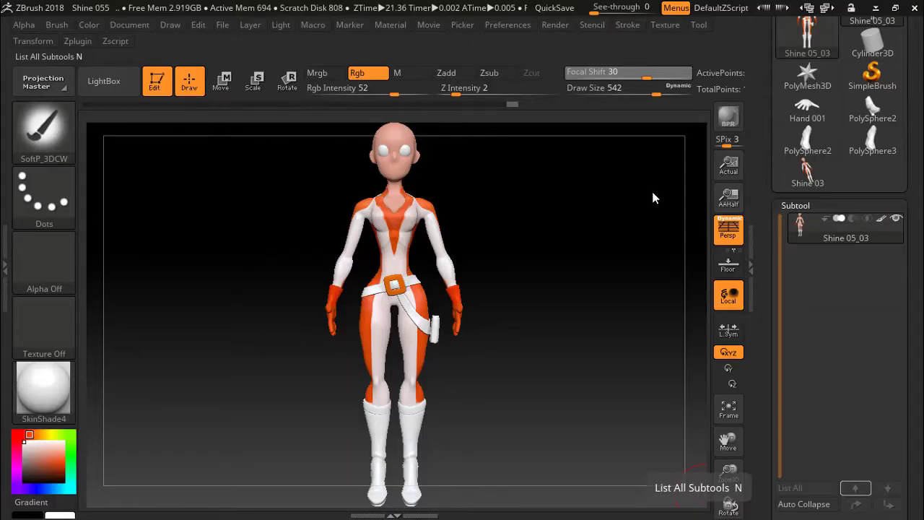
Orbit the Shine character to see its side, back and front
mouse_move(653, 198)
mouse_down()
mouse_move(405, 205)
mouse_move(662, 204)
mouse_up()
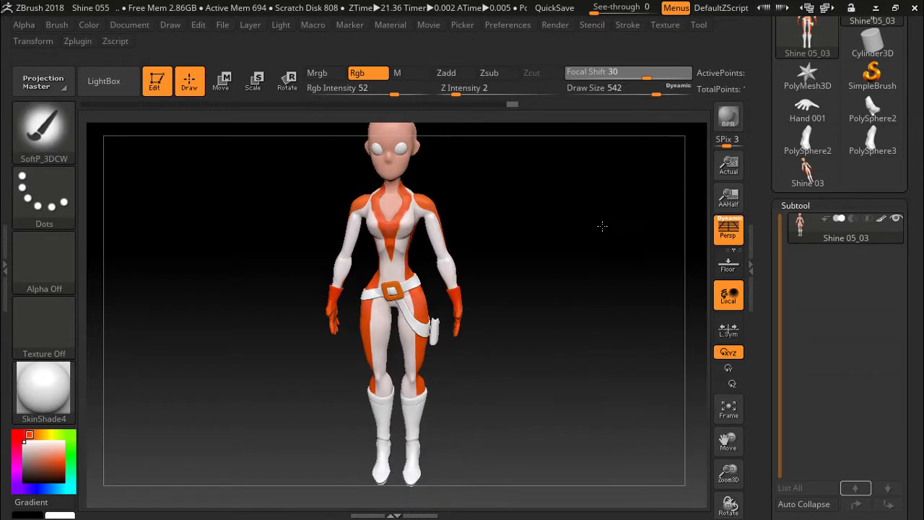
mouse_move(597, 221)
mouse_down()
mouse_move(520, 208)
mouse_move(617, 207)
mouse_up()
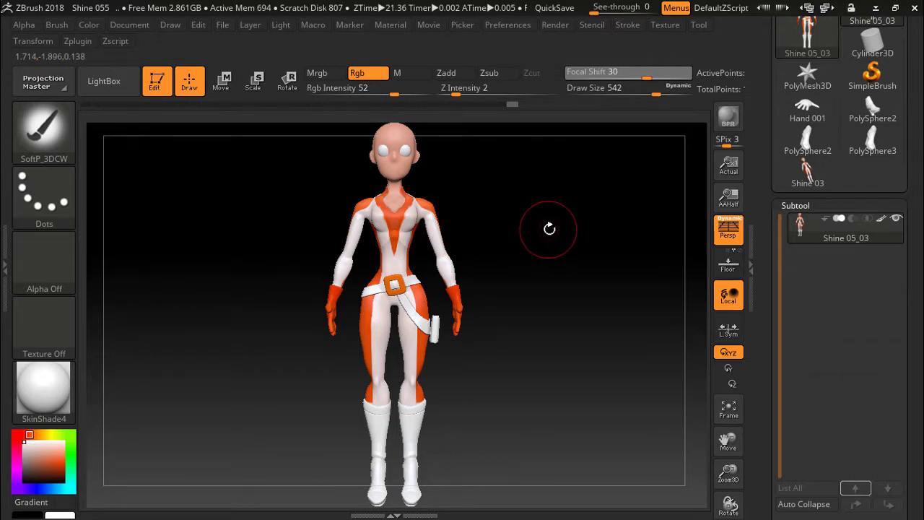
mouse_move(549, 229)
mouse_down()
mouse_move(528, 256)
mouse_move(447, 252)
mouse_move(564, 250)
mouse_move(520, 246)
mouse_up()
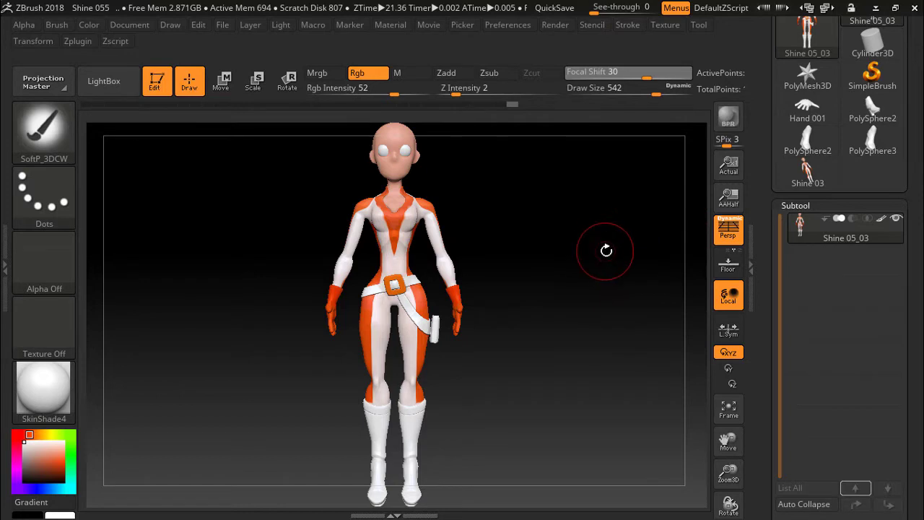
mouse_move(608, 250)
mouse_down()
mouse_move(518, 252)
mouse_move(602, 253)
mouse_up()
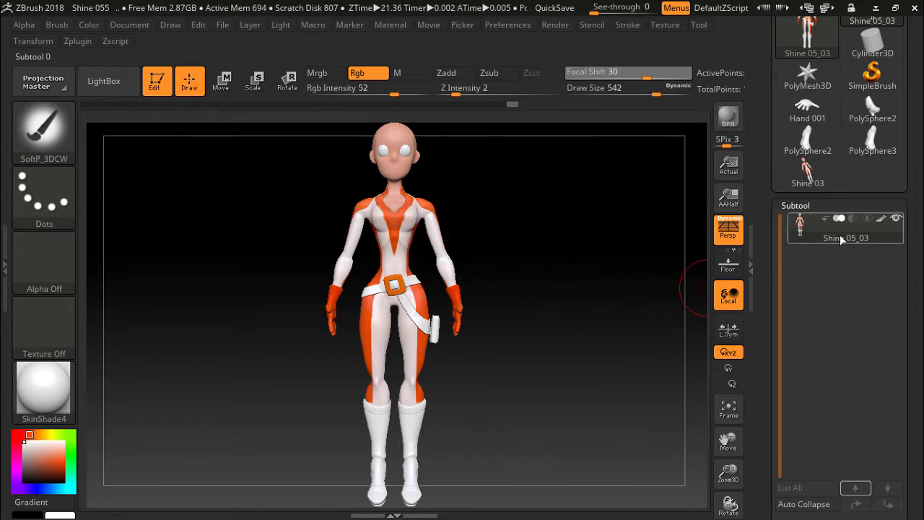
Scroll the right tray to the Subtool Rename/Duplicate/Delete buttons and tilt the wireframed character
drag(916, 261, 907, 190)
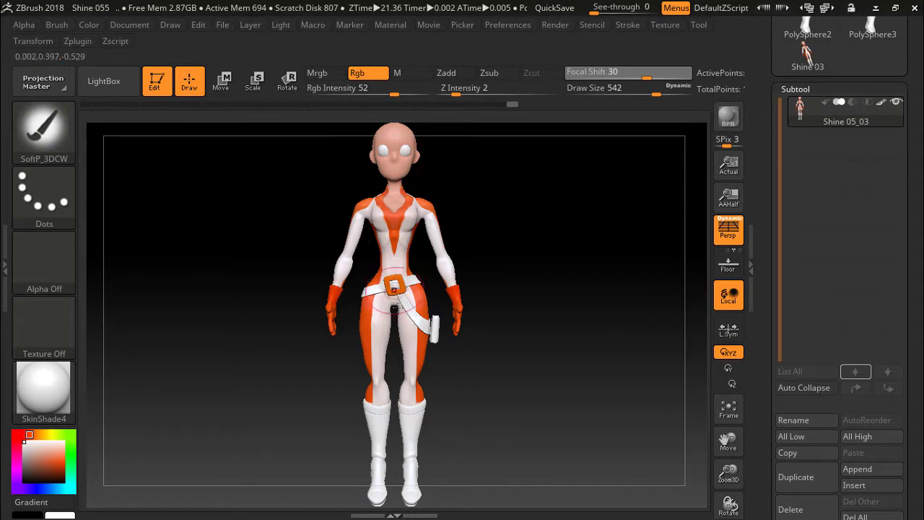
scroll(787, 353, down, 3)
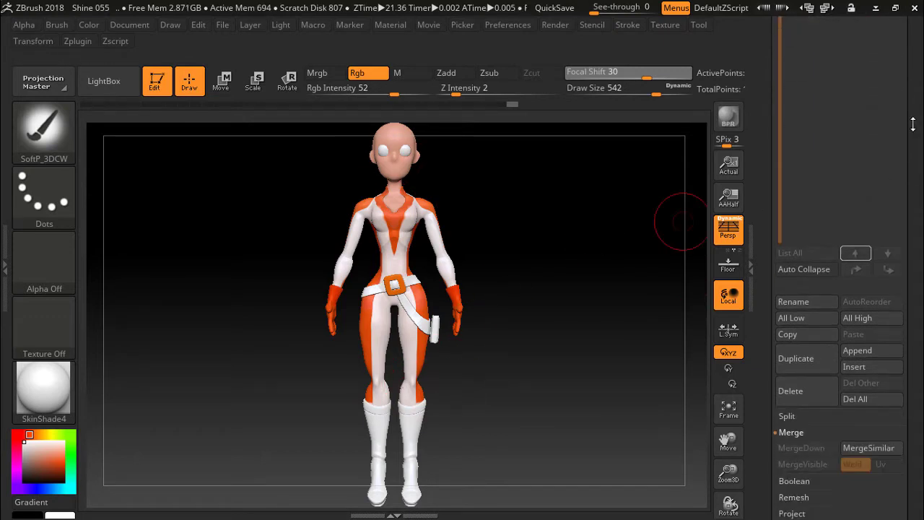
mouse_move(918, 180)
mouse_down()
mouse_move(909, 283)
mouse_move(915, 267)
mouse_up()
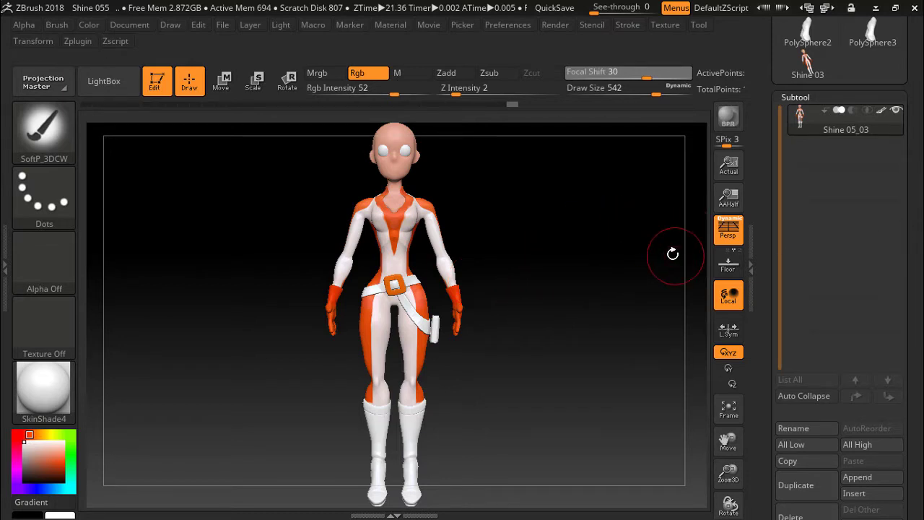
mouse_move(551, 243)
mouse_down()
mouse_move(498, 263)
mouse_move(520, 223)
mouse_move(567, 224)
mouse_move(555, 223)
mouse_up()
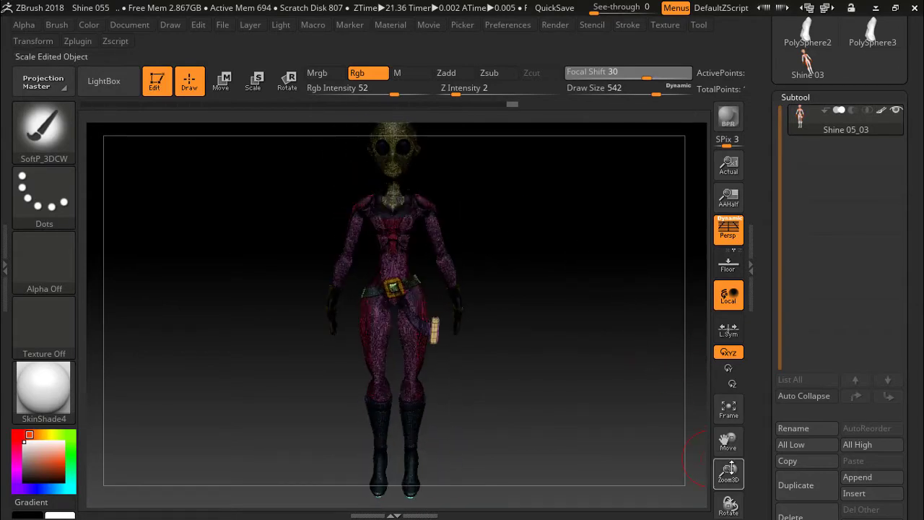
Zoom in on the belt and rotate to inspect its polygon layout
key(shift+f)
mouse_move(728, 471)
mouse_down()
mouse_move(863, 515)
mouse_move(728, 433)
mouse_up()
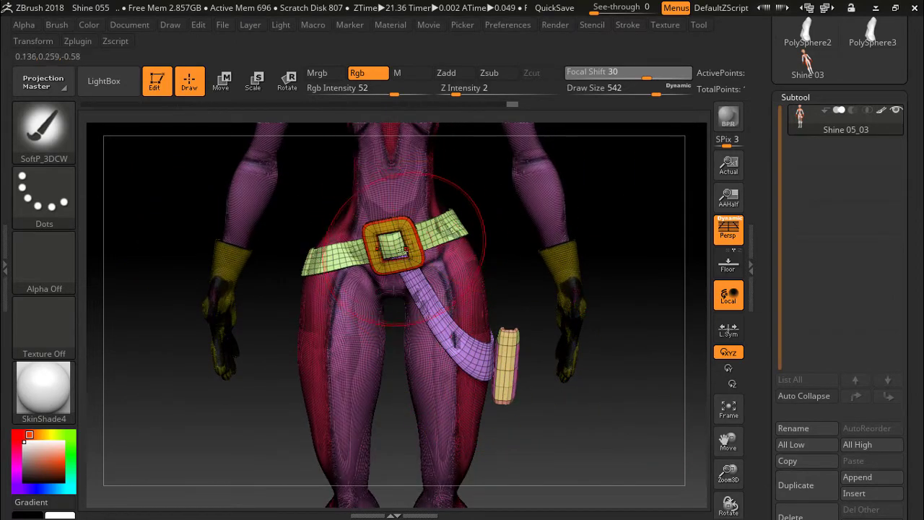
mouse_move(619, 248)
mouse_down()
mouse_move(518, 248)
mouse_move(520, 197)
mouse_move(619, 241)
mouse_move(640, 235)
mouse_up()
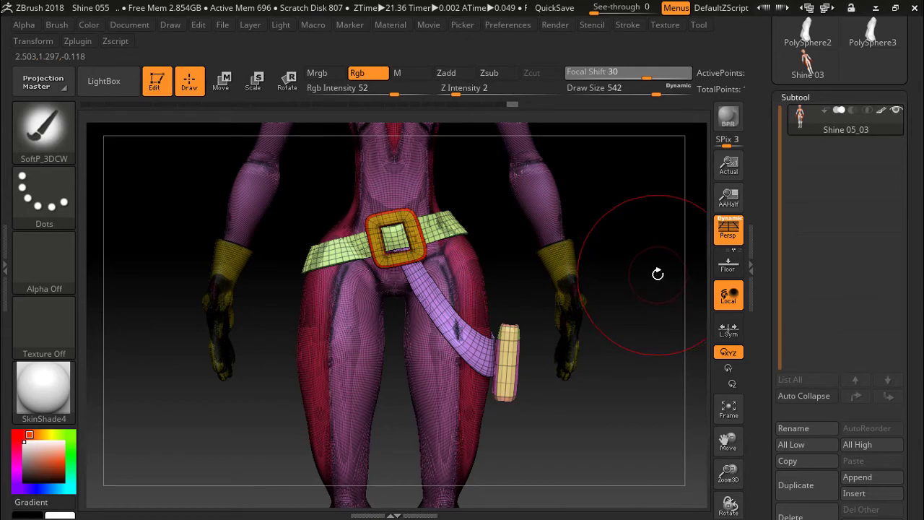
Turn PolyF off, zoom out and frame the head in side profile
key(shift+f)
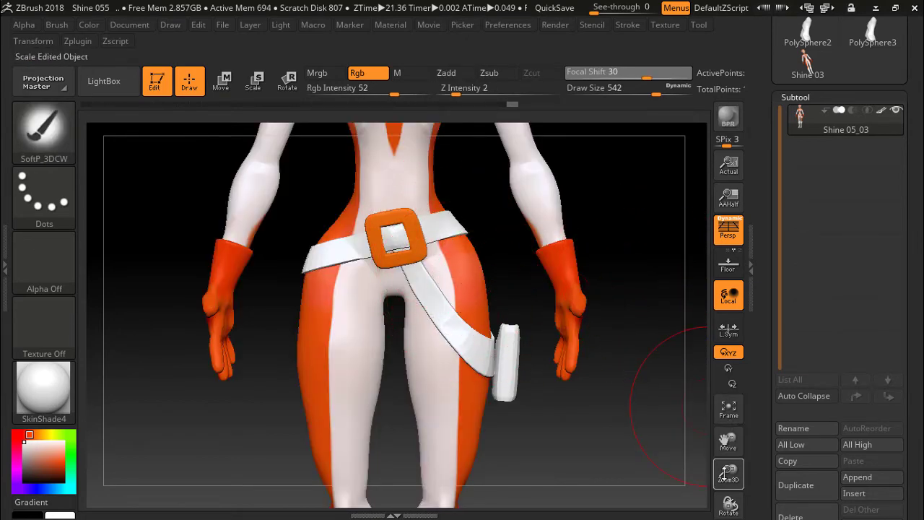
mouse_move(725, 473)
mouse_down()
mouse_move(722, 441)
mouse_move(724, 498)
mouse_up()
mouse_move(629, 320)
mouse_down()
mouse_move(538, 334)
mouse_move(645, 332)
mouse_up()
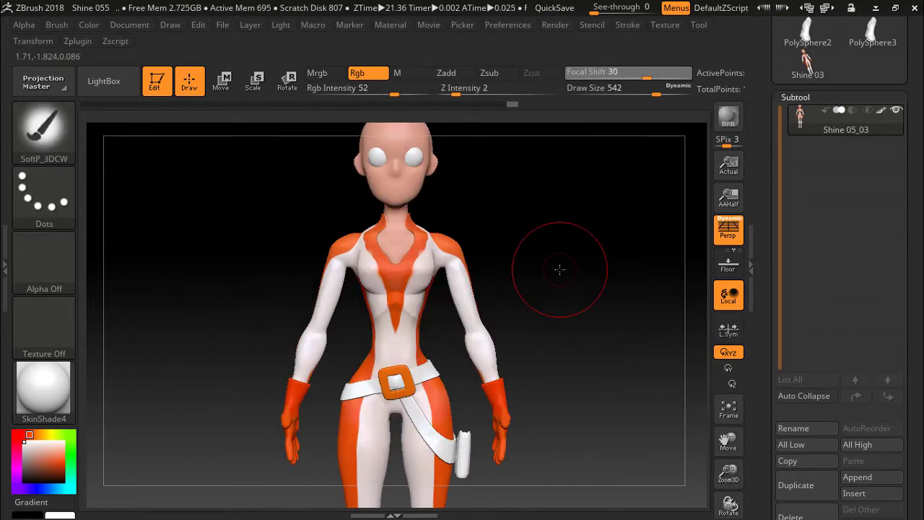
Spin the character around to check its back, sides and front
drag(560, 270, 390, 278)
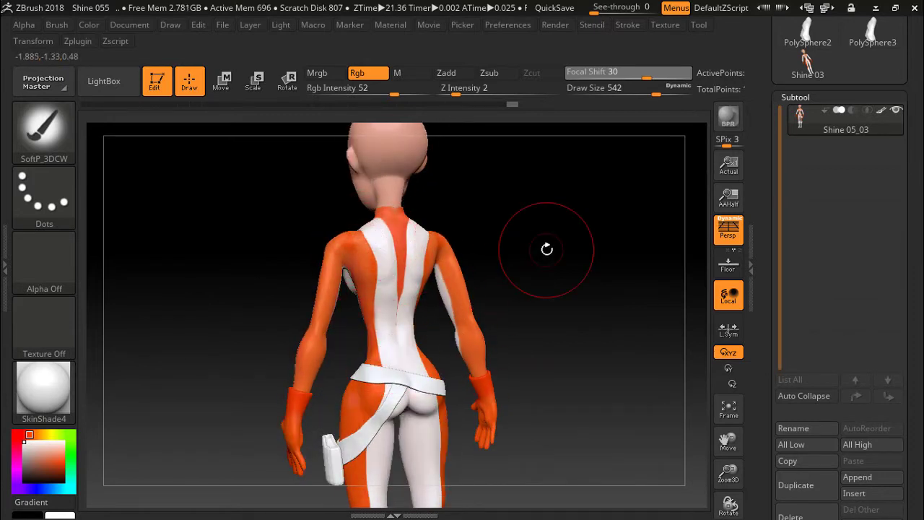
drag(547, 249, 506, 249)
click(44, 130)
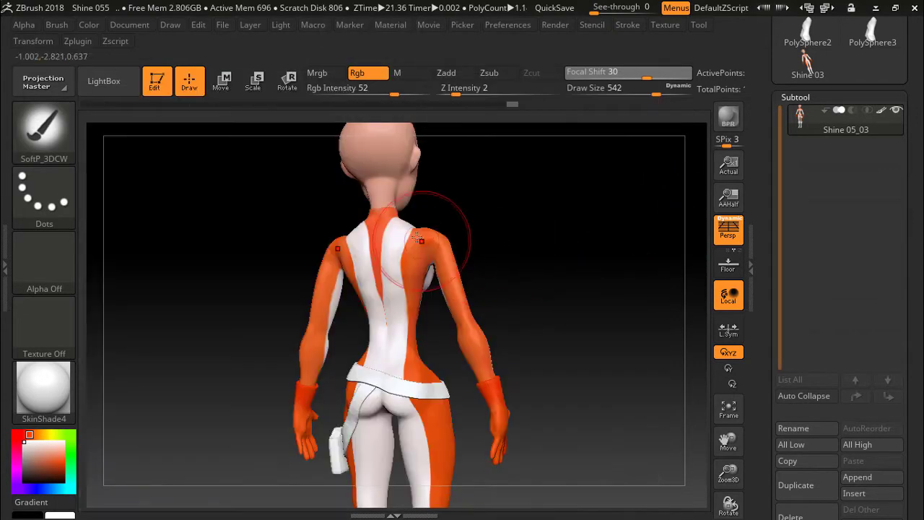
drag(582, 283, 722, 261)
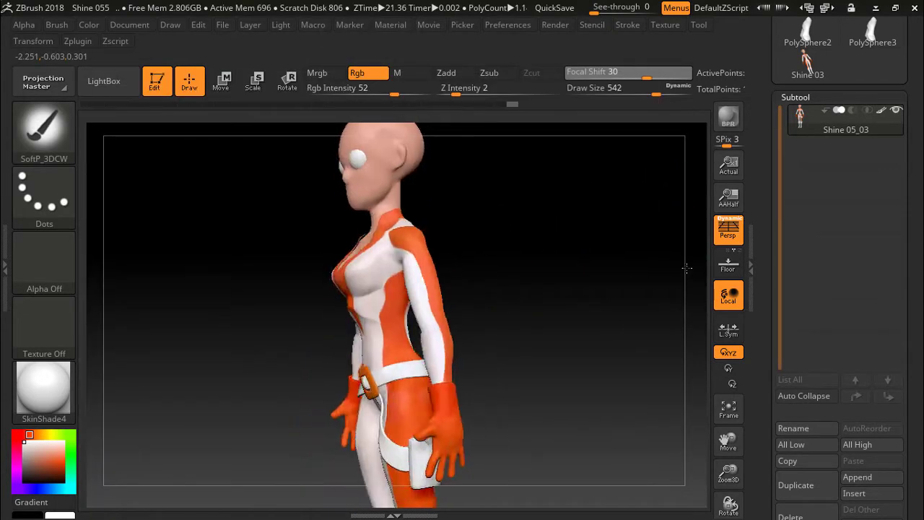
mouse_move(599, 270)
mouse_down()
mouse_move(687, 268)
mouse_move(621, 255)
mouse_up()
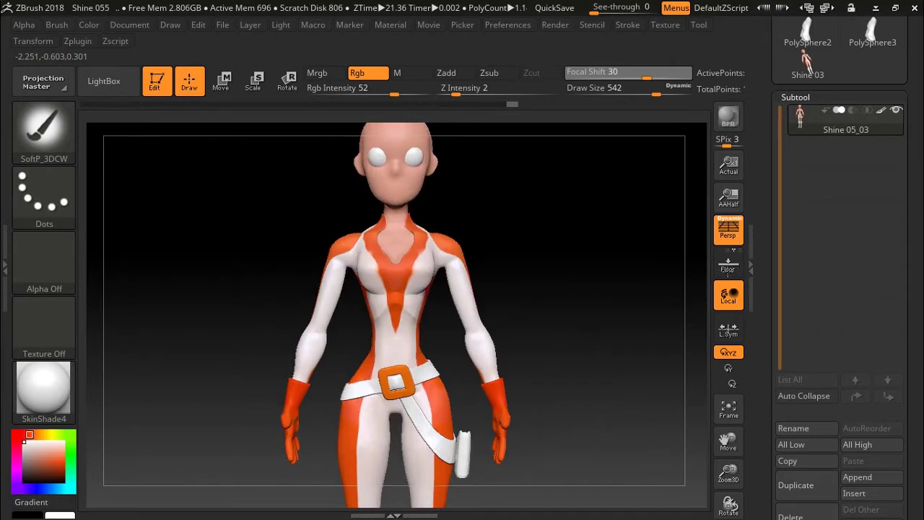
Expand the Subtool Project subpalette to show Dist 0.02, Mean 25 and PA Blur 10
scroll(869, 274, down, 10)
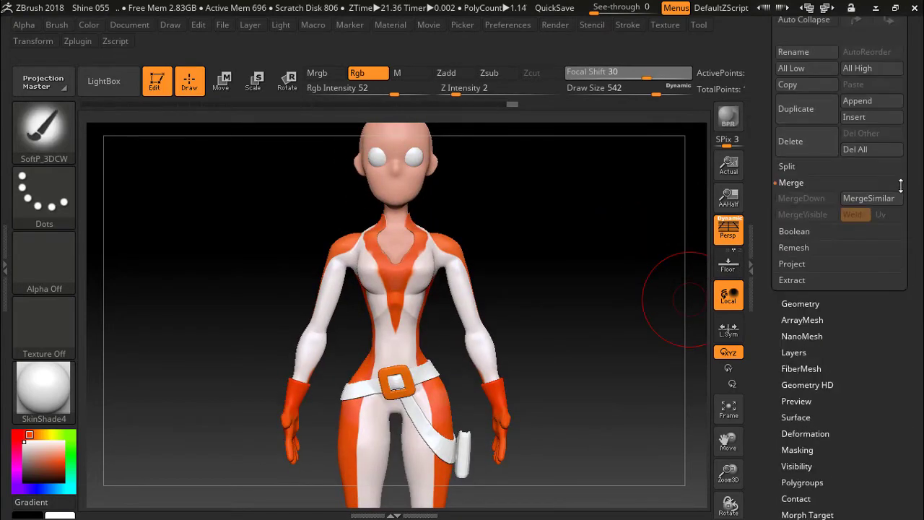
scroll(868, 268, down, 4)
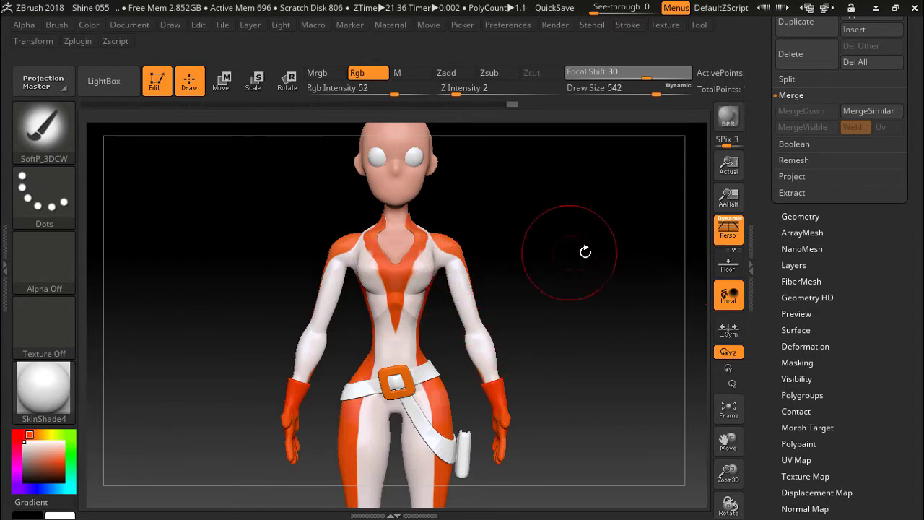
click(807, 175)
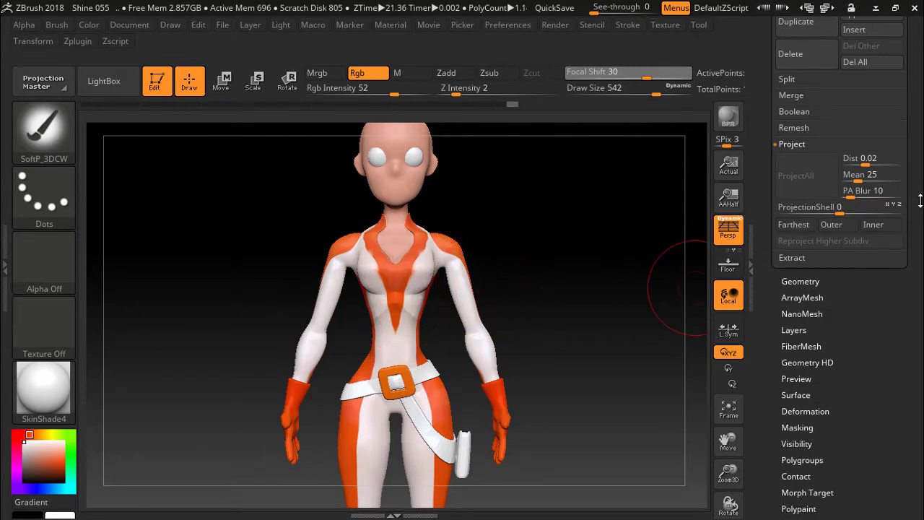
drag(919, 202, 918, 232)
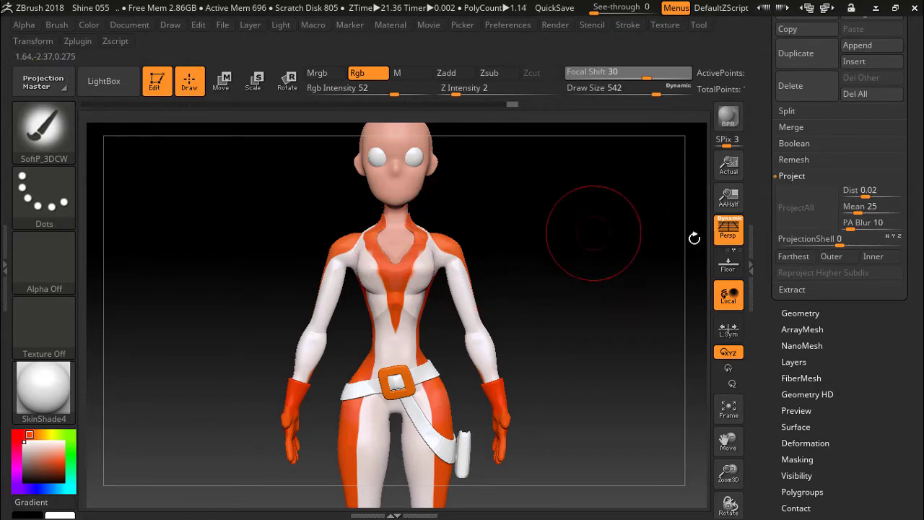
drag(921, 208, 803, 316)
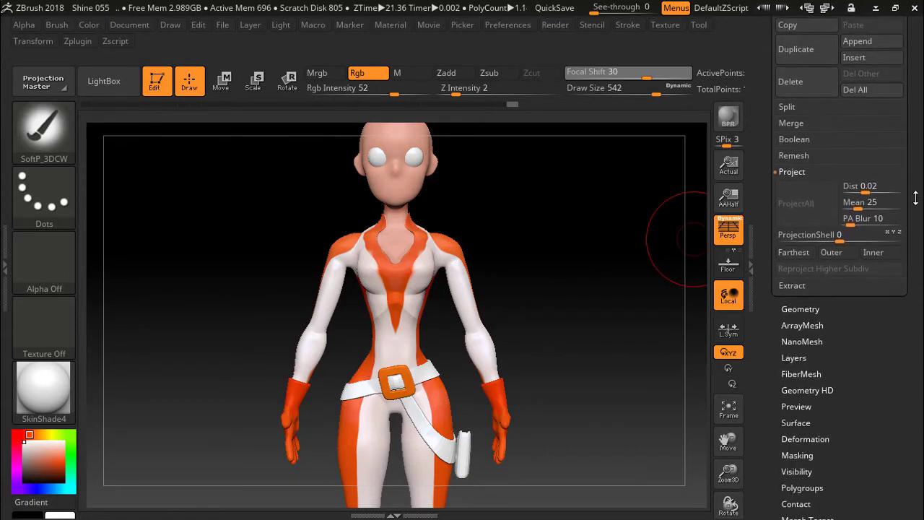
Expand Tool > Geometry and scroll the tray down to the ZRemesher option
click(794, 297)
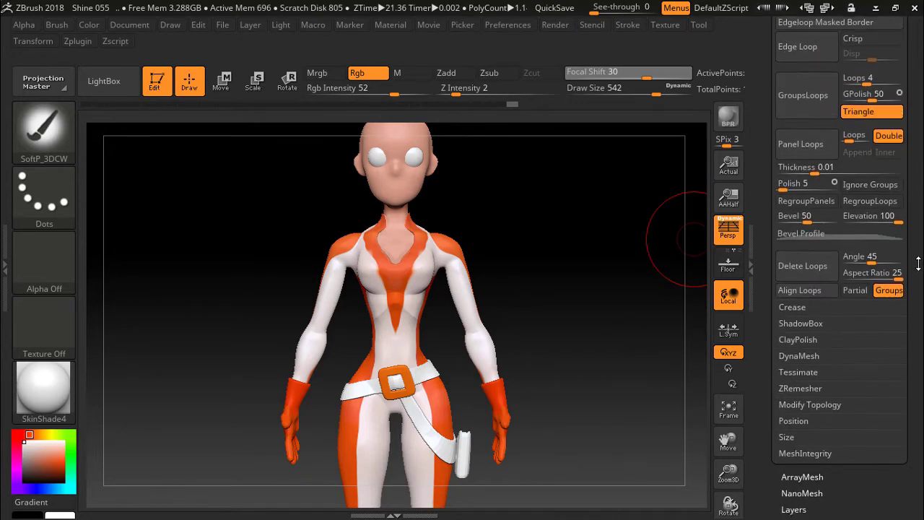
drag(922, 129, 921, 274)
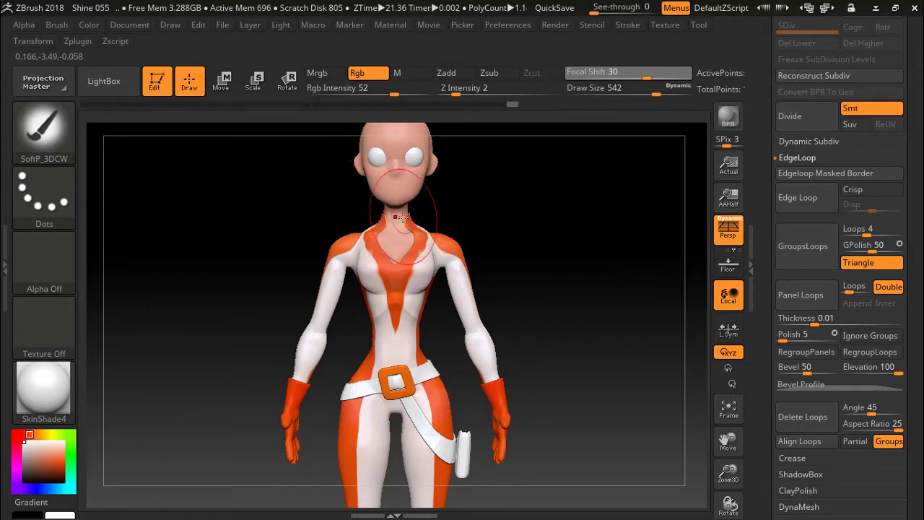
drag(434, 253, 379, 251)
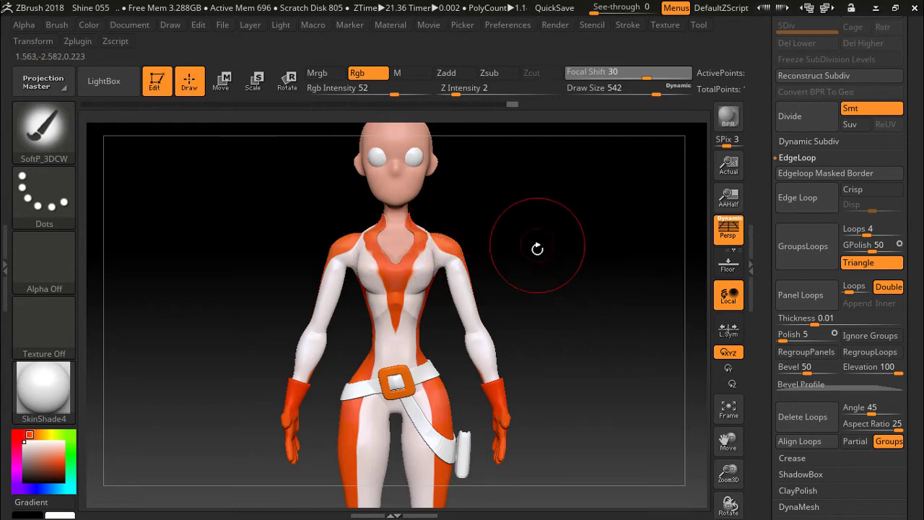
shift+drag(598, 240, 597, 252)
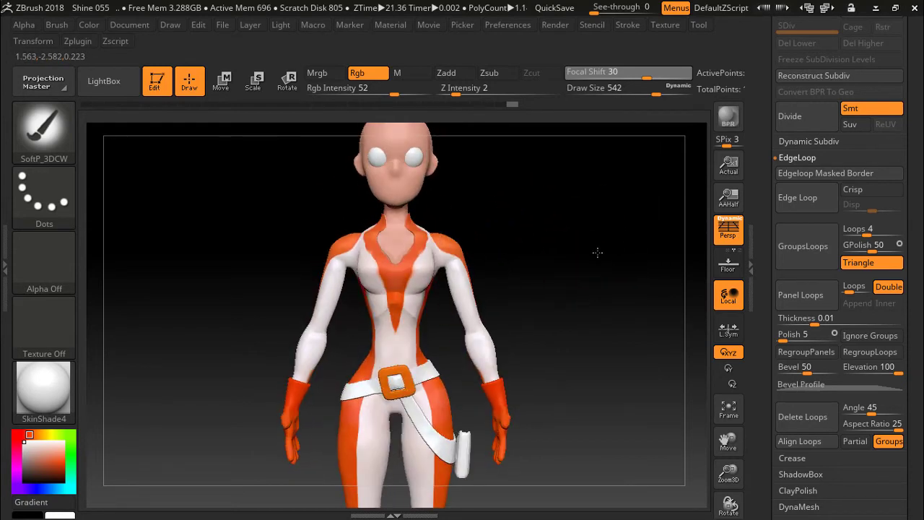
drag(922, 212, 912, 120)
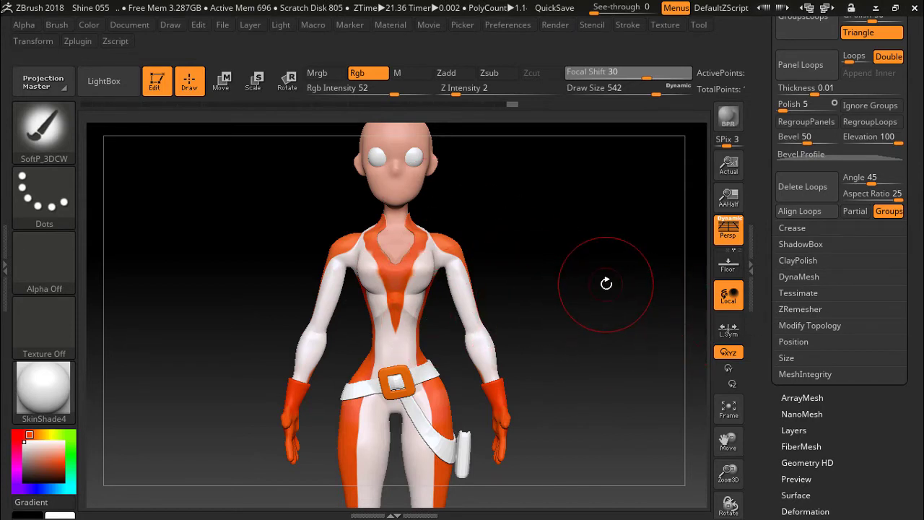
Toggle PolyF on and off while turning to a side view, ending with the wireframe hidden
key(shift+f)
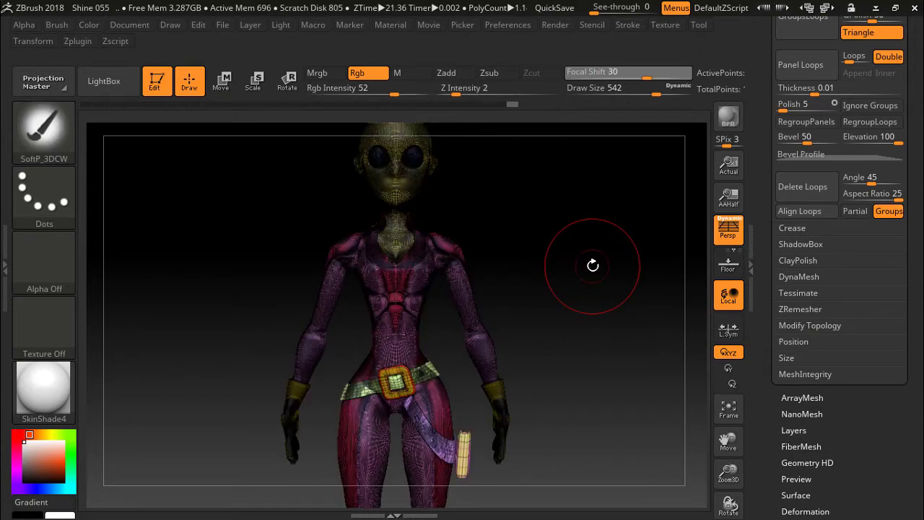
mouse_move(593, 266)
mouse_down()
mouse_move(526, 270)
mouse_move(582, 264)
mouse_up()
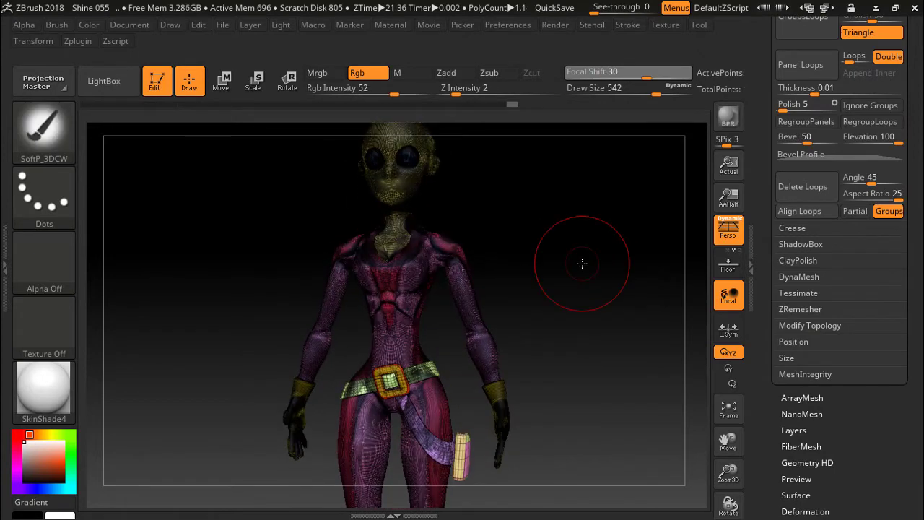
key(shift+f)
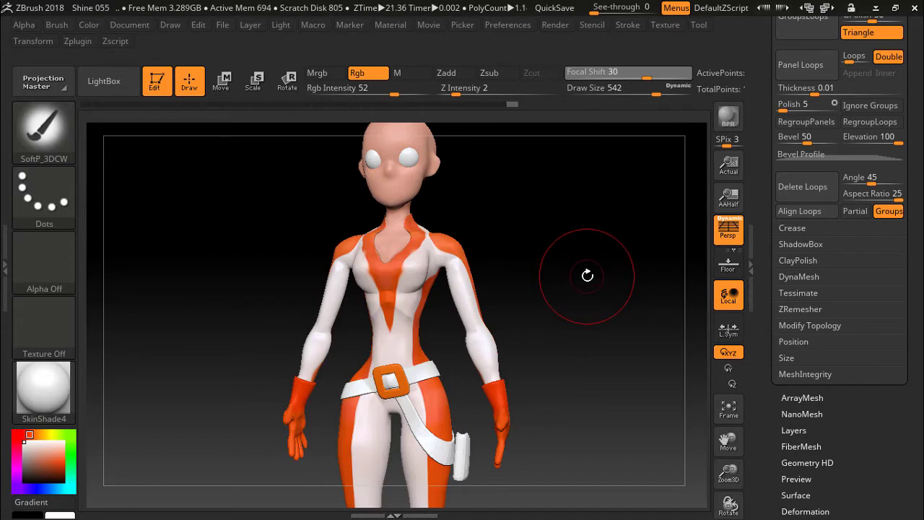
key(shift+f)
mouse_move(588, 275)
mouse_down()
mouse_move(481, 289)
mouse_move(574, 290)
mouse_up()
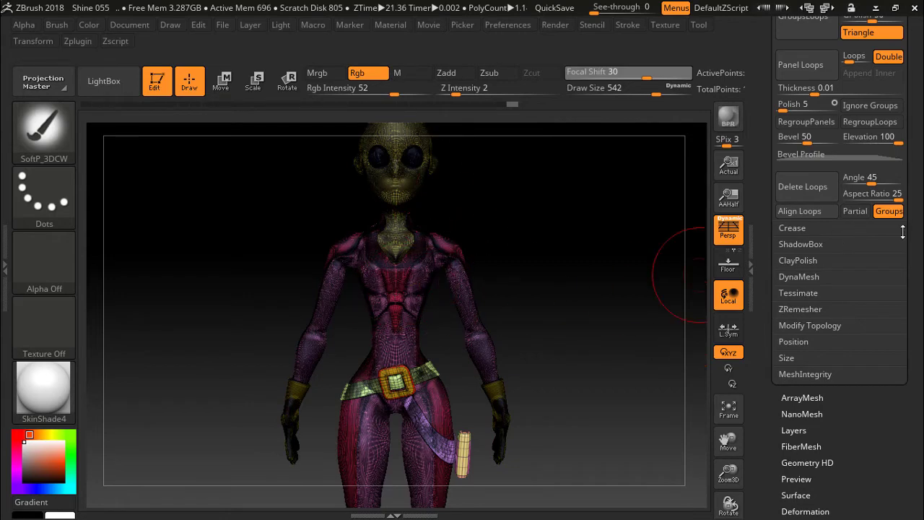
scroll(915, 304, up, 5)
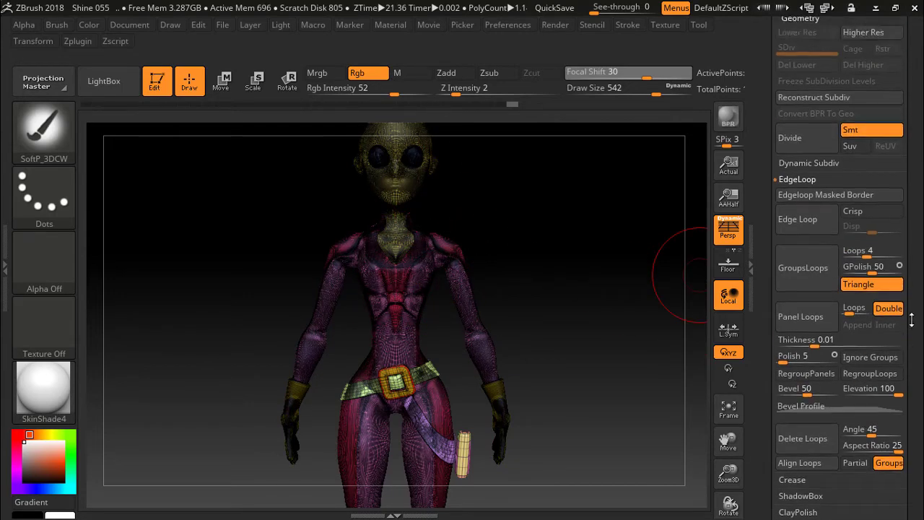
scroll(915, 304, down, 5)
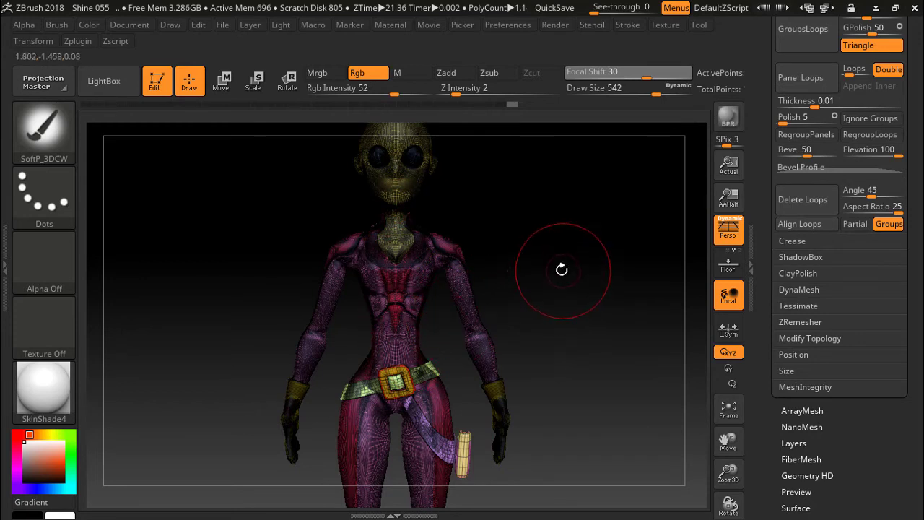
key(shift+f)
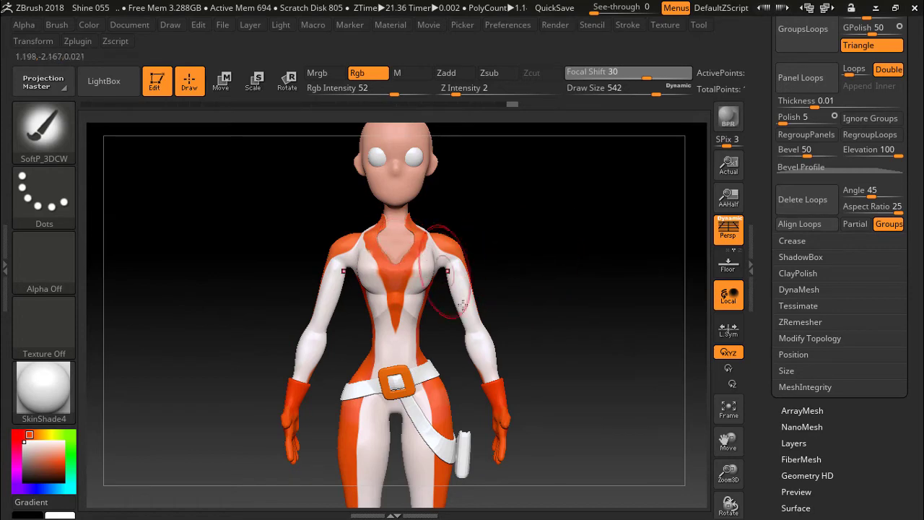
mouse_move(599, 289)
mouse_down()
mouse_move(496, 289)
mouse_move(599, 289)
mouse_up()
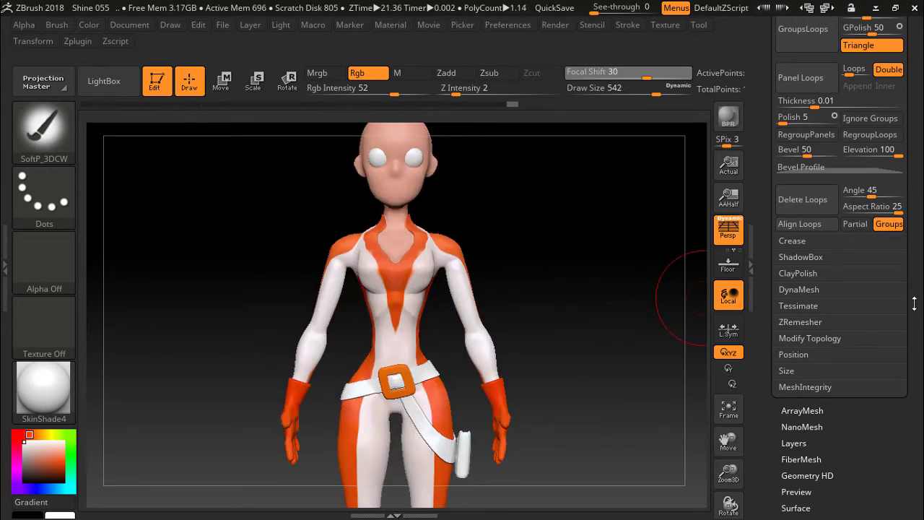
drag(914, 305, 915, 228)
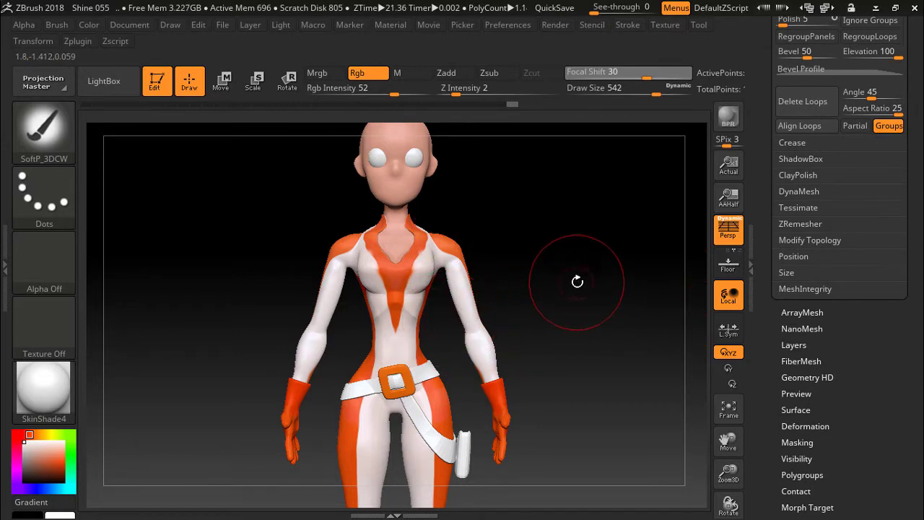
mouse_move(571, 277)
mouse_down()
mouse_move(626, 270)
mouse_move(588, 274)
mouse_up()
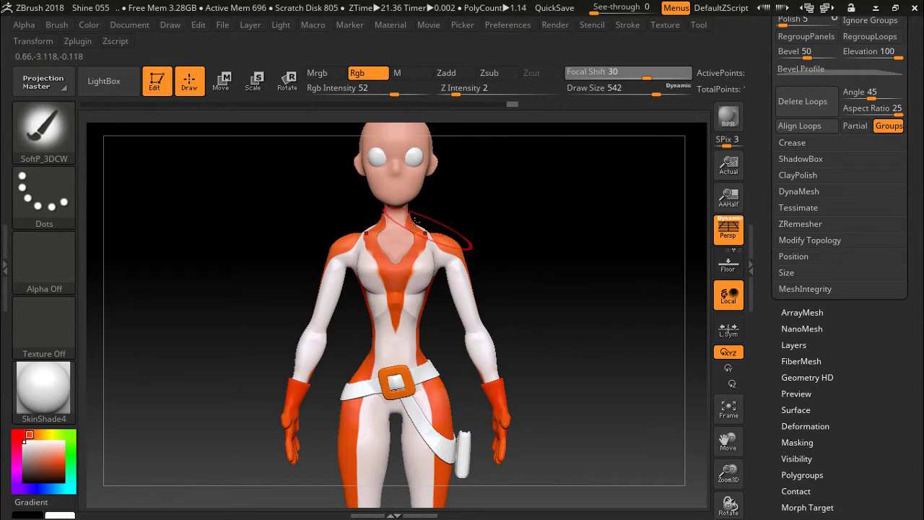
mouse_move(922, 244)
mouse_down()
mouse_move(922, 373)
mouse_move(894, 215)
mouse_up()
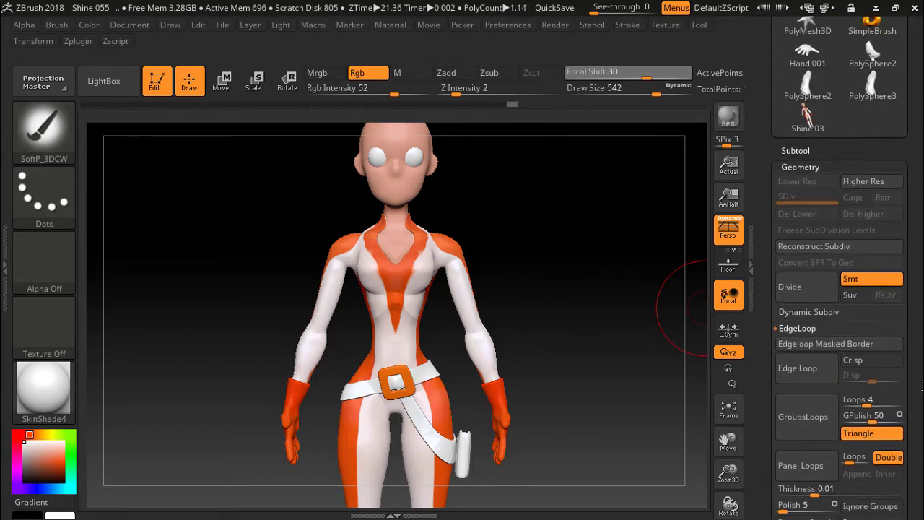
scroll(894, 215, down, 3)
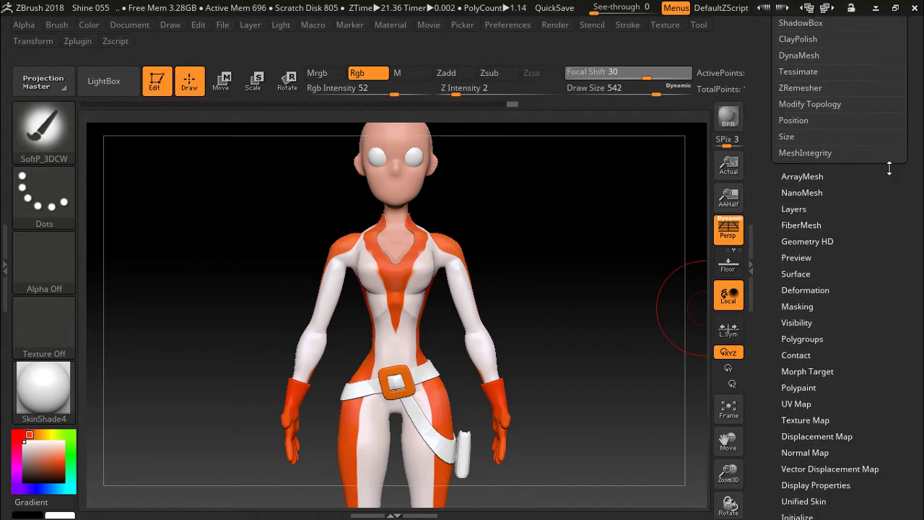
scroll(850, 260, down, 1)
scroll(846, 215, down, 2)
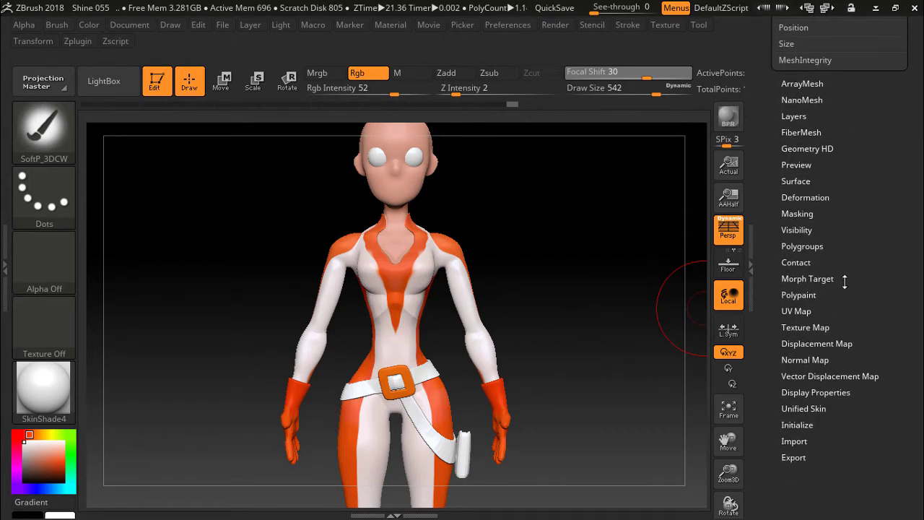
scroll(798, 288, up, 1)
scroll(800, 289, up, 1)
Turn off Polypaint Colorize and shade the model with the MatCap Gray material
click(801, 334)
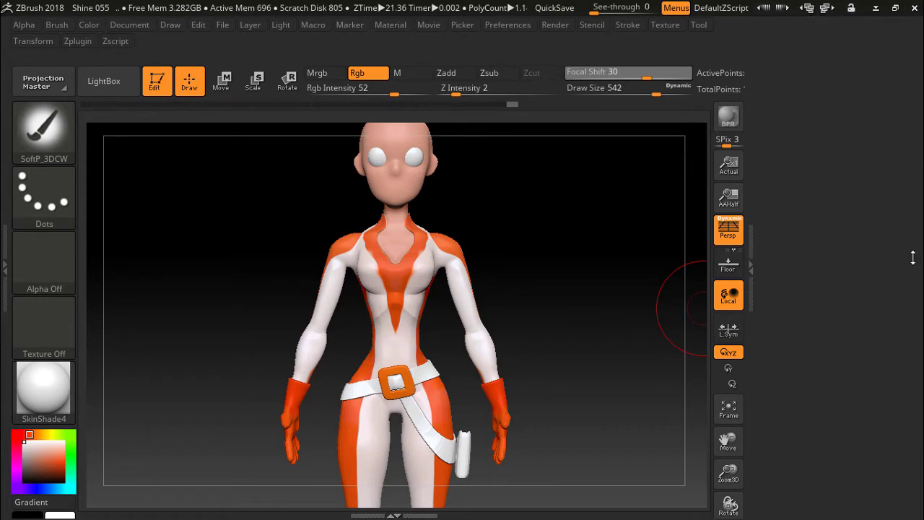
click(795, 299)
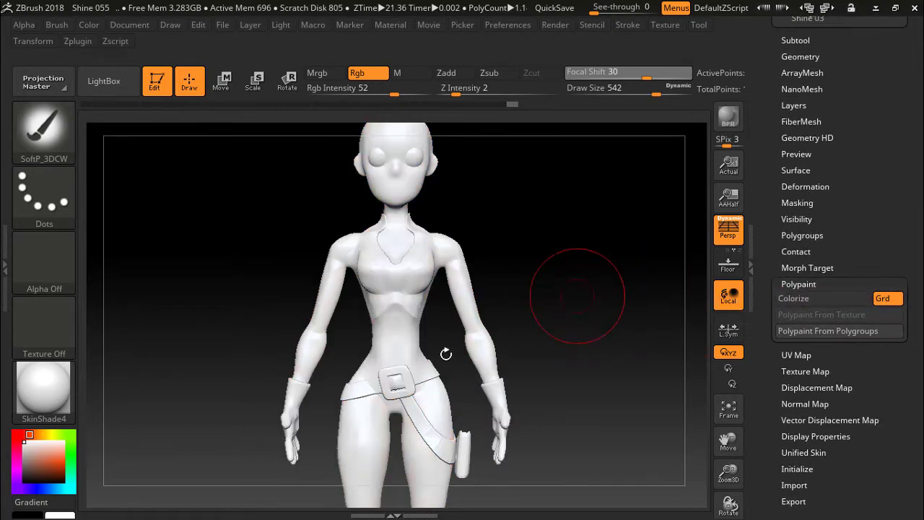
click(43, 392)
click(207, 158)
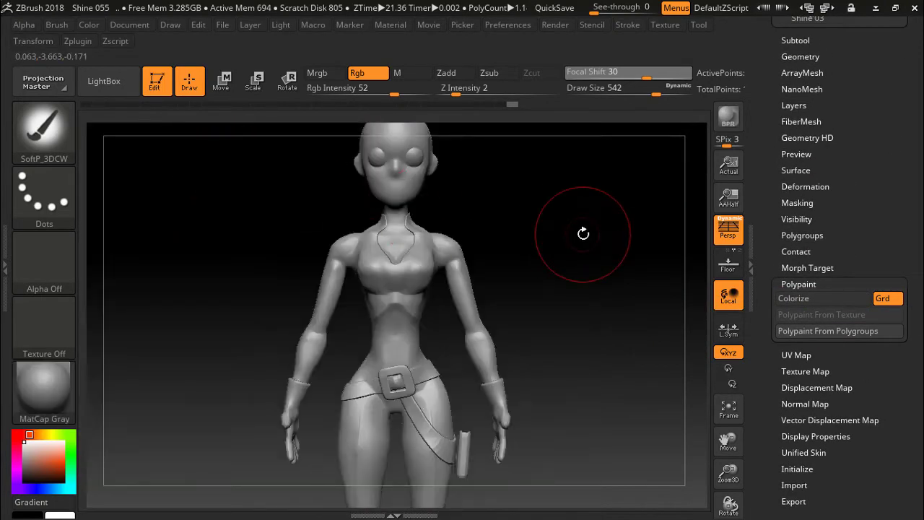
mouse_move(568, 216)
mouse_down()
mouse_move(301, 255)
mouse_move(597, 256)
mouse_up()
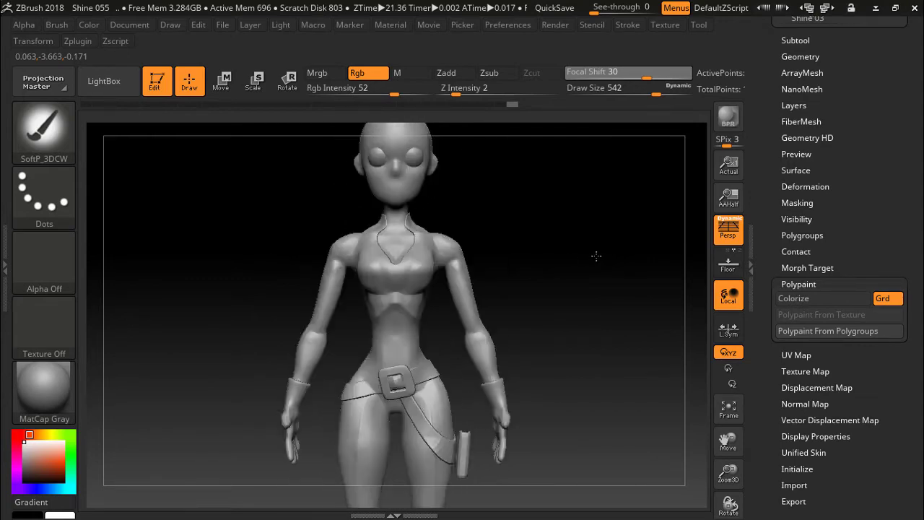
mouse_move(872, 210)
mouse_down()
mouse_move(881, 273)
mouse_move(881, 111)
mouse_up()
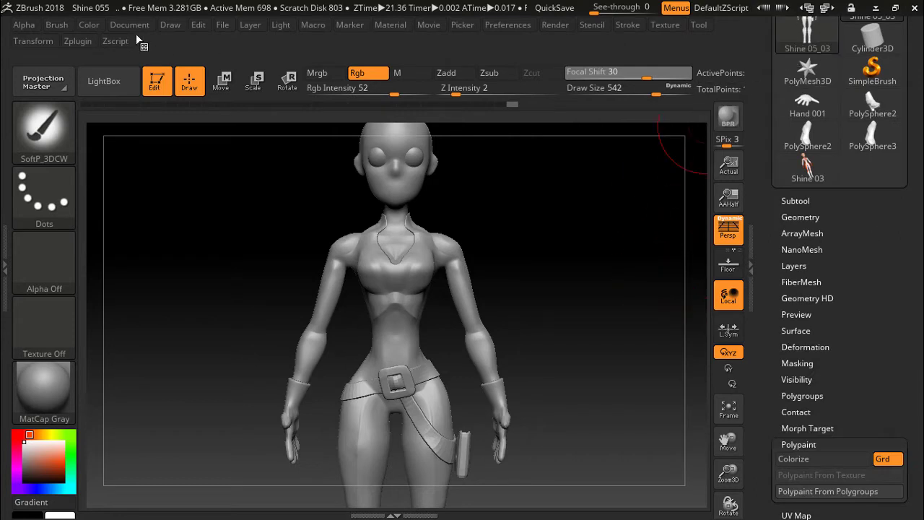
Start the FBX export of Shine 05_03.fbx, cancel the save window, and minimize ZBrush
click(57, 24)
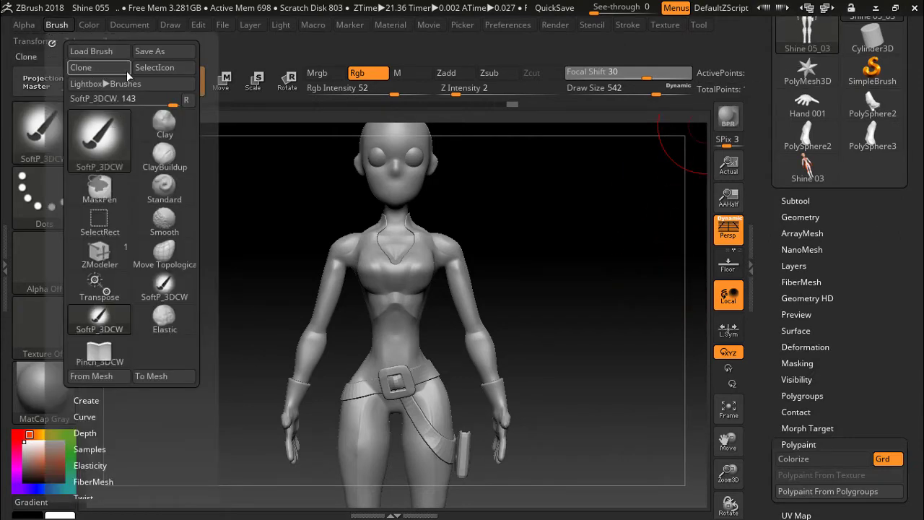
click(76, 42)
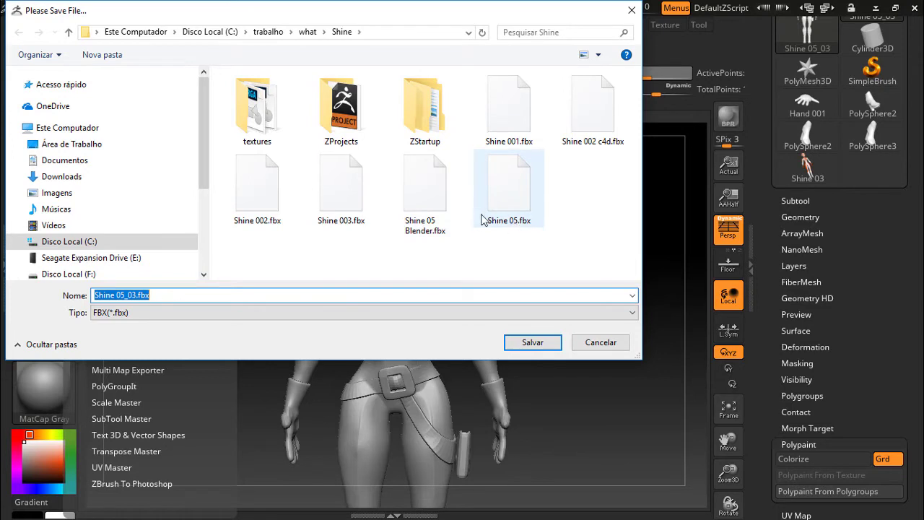
click(593, 342)
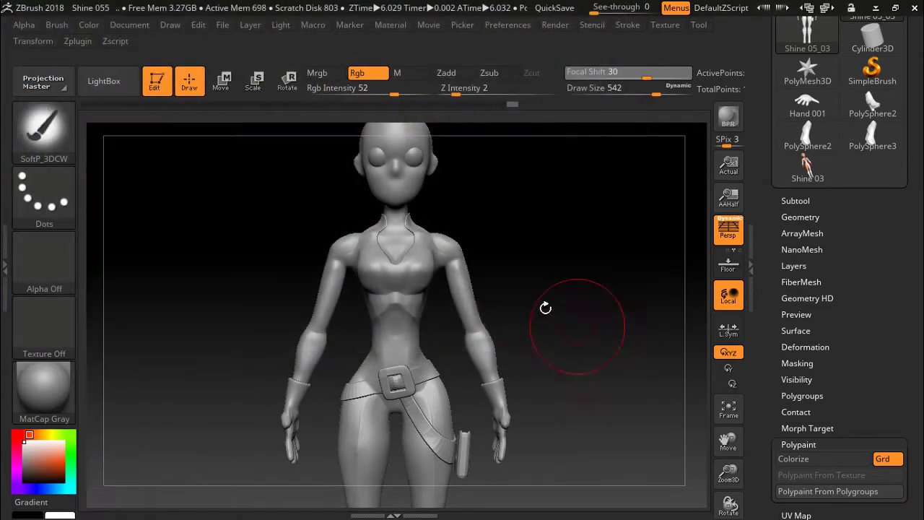
click(874, 8)
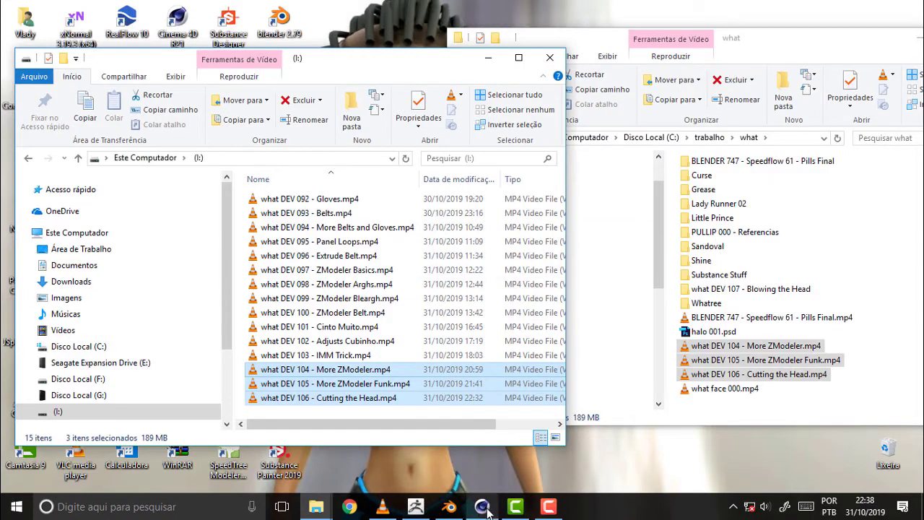
Switch to Blender, toggle X-Ray on and off, and browse the Viewport Shading studio lights
click(449, 508)
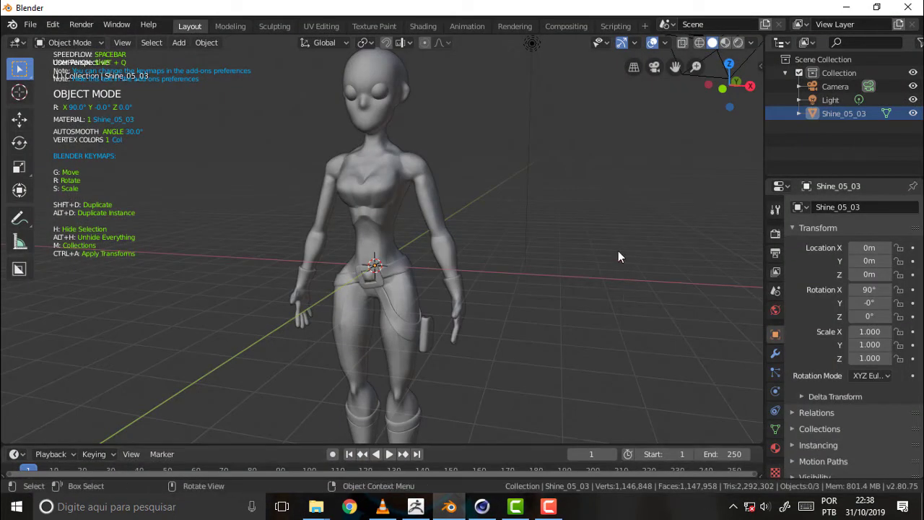
click(681, 45)
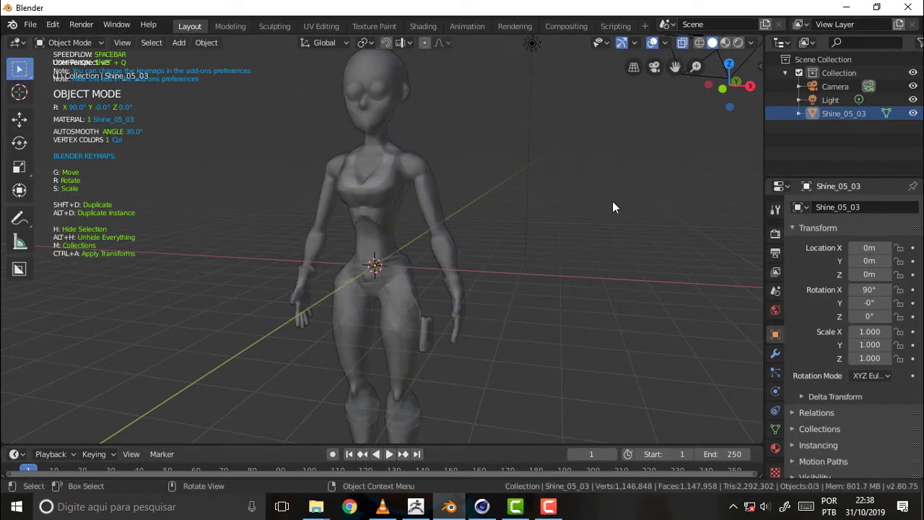
click(683, 45)
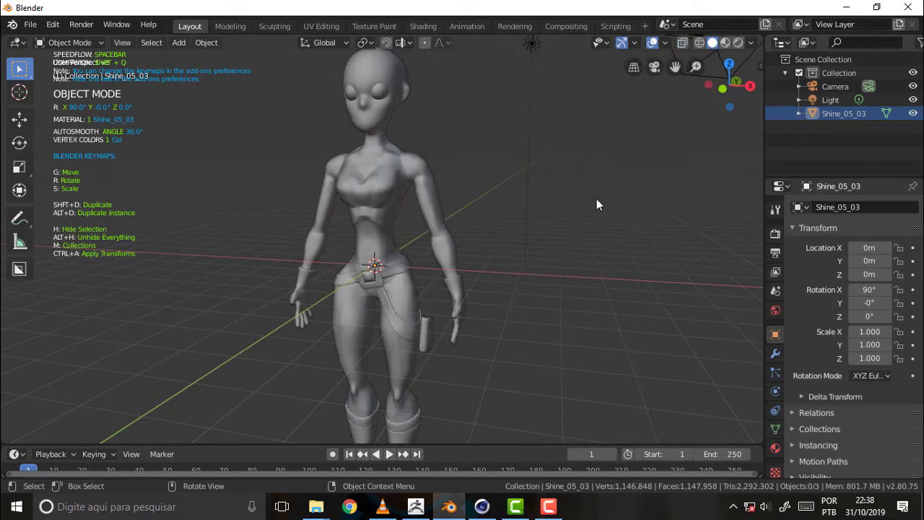
click(95, 44)
click(752, 43)
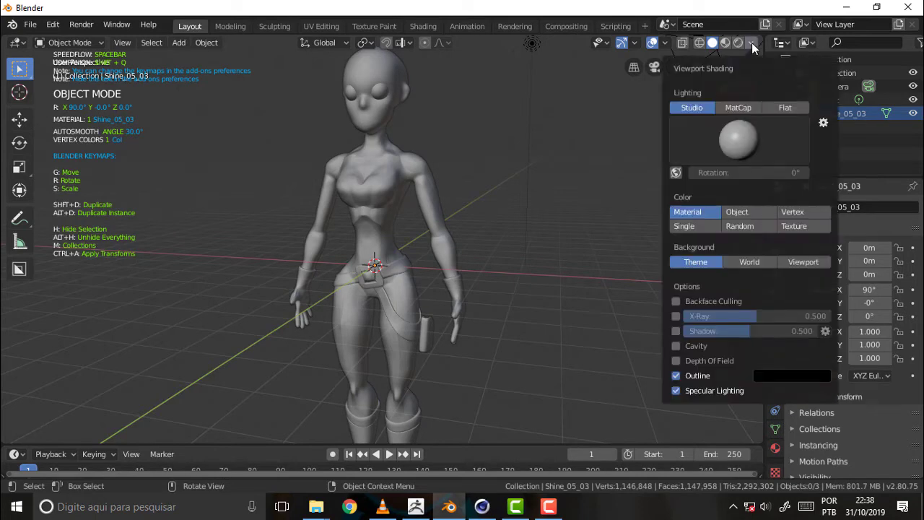
click(732, 140)
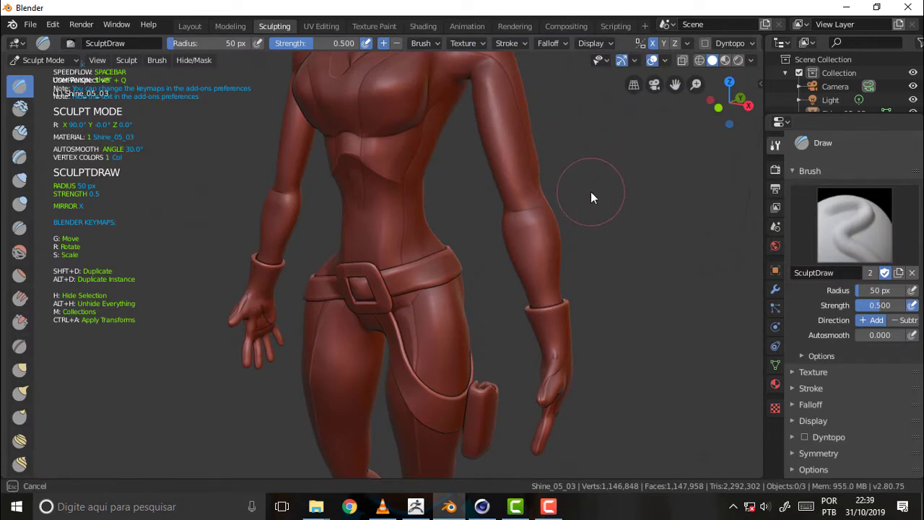
Set viewport shading to MatCap with the light grey matcap
click(750, 61)
click(743, 128)
click(740, 159)
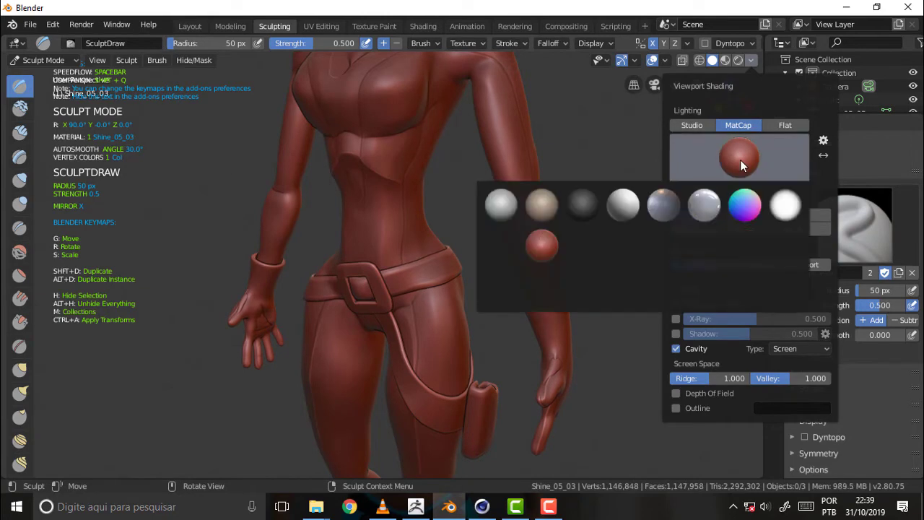
click(498, 207)
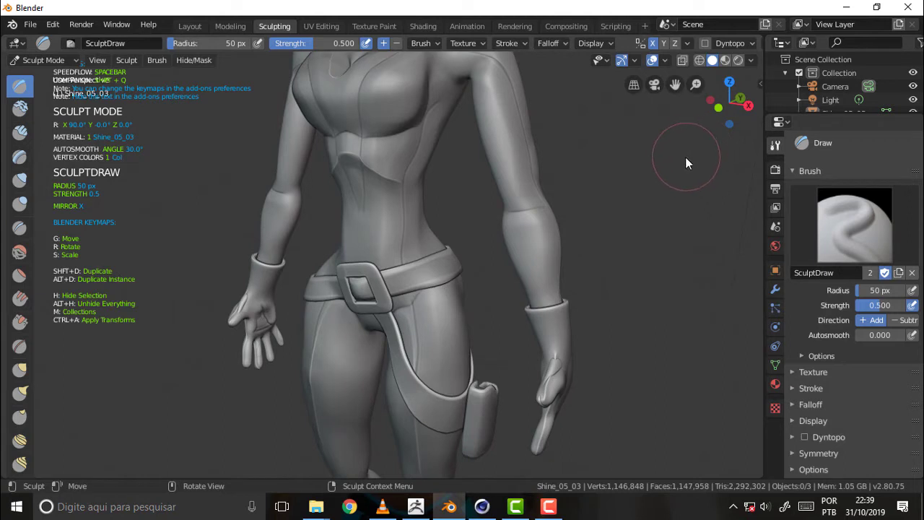
Cancel a box gesture and toggle the camera view on and off with Numpad 0
key(b)
key(Escape)
key(KP_0)
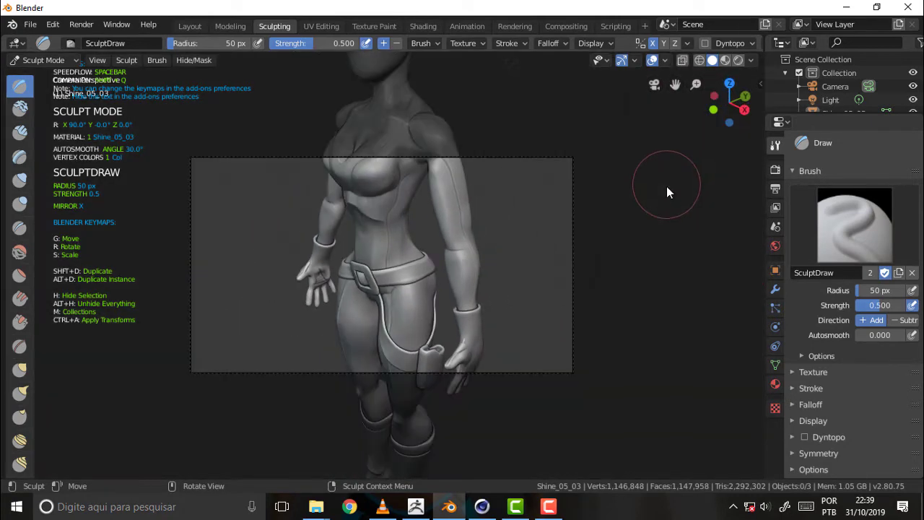
key(KP_0)
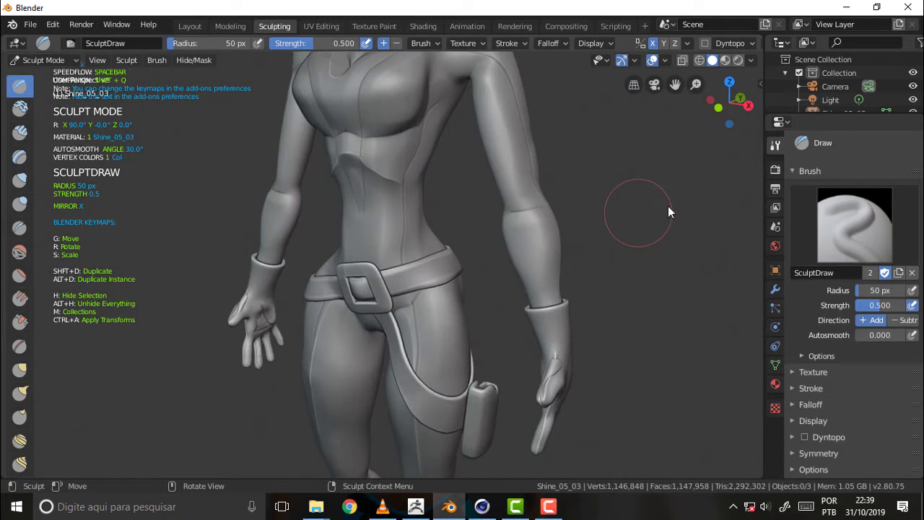
Zoom out and orbit to a front three-quarter view of the character
drag(697, 84, 696, 122)
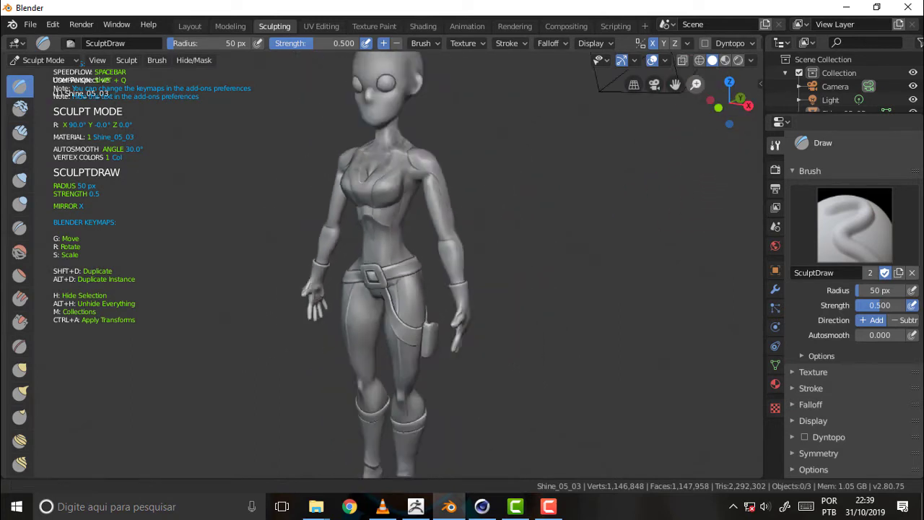
middle_drag(621, 181, 653, 175)
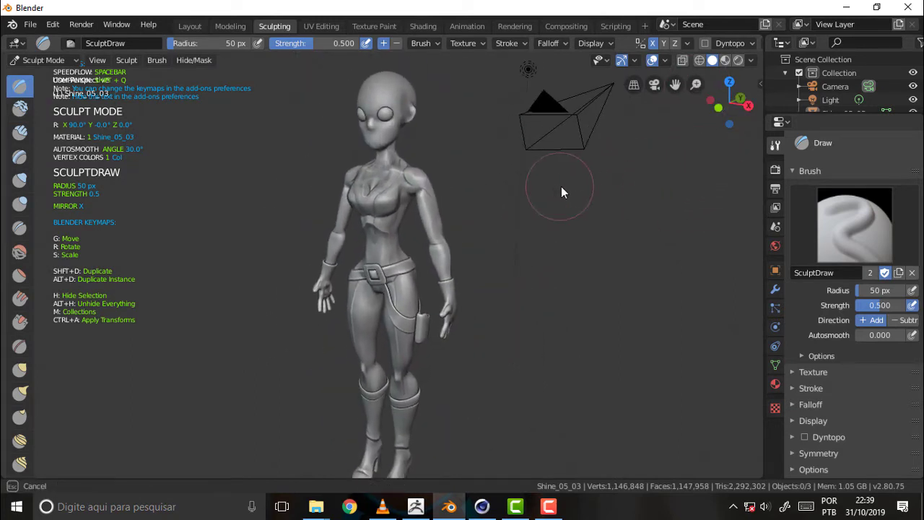
mouse_move(731, 103)
mouse_down()
mouse_move(715, 109)
mouse_move(729, 105)
mouse_up()
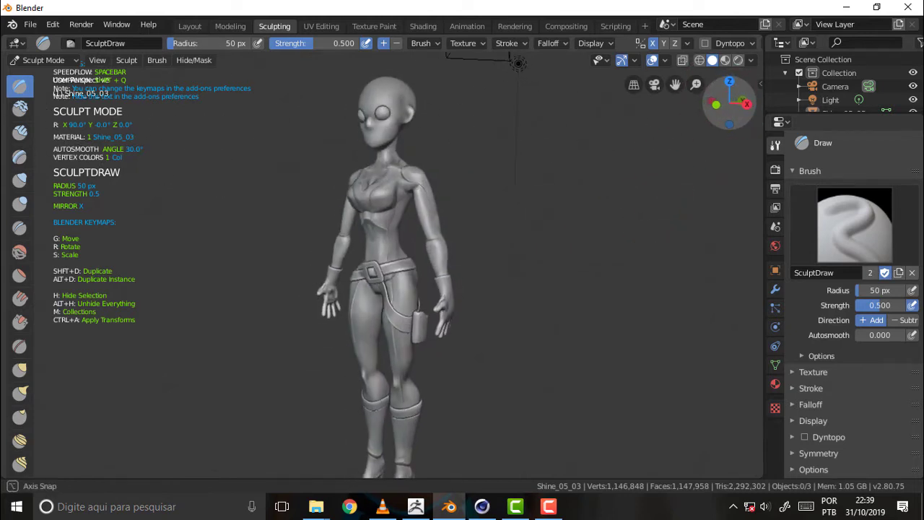
mouse_move(518, 64)
mouse_down()
mouse_move(515, 77)
mouse_move(453, 65)
mouse_move(400, 77)
mouse_up()
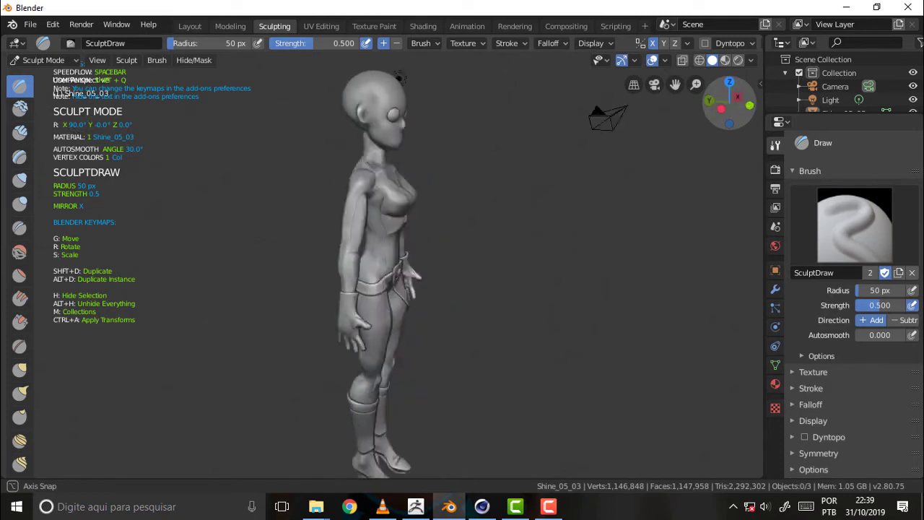
drag(399, 77, 439, 79)
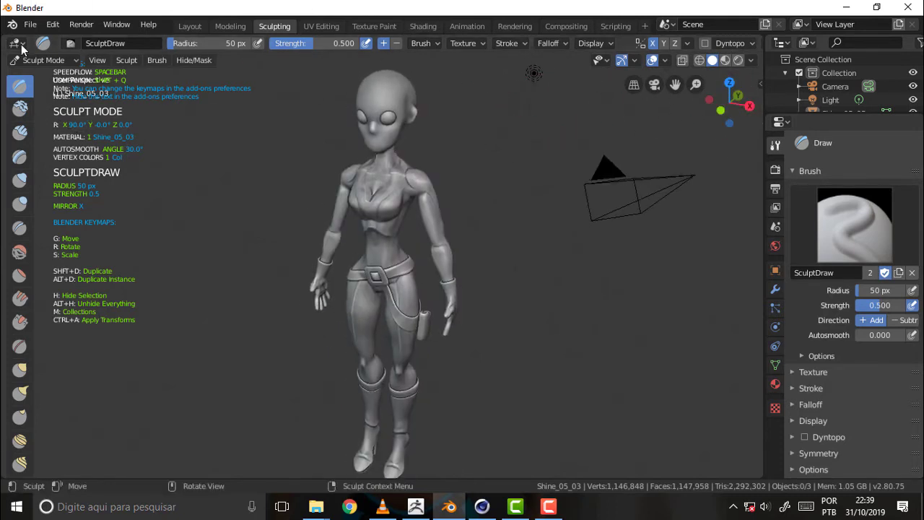
Leave the brush name unchanged and switch to the Layout workspace in Object Mode
click(105, 45)
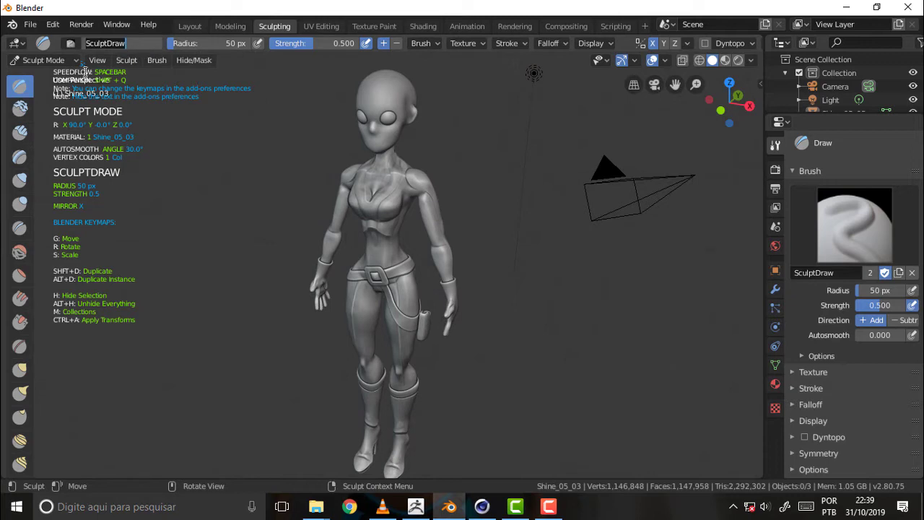
click(253, 137)
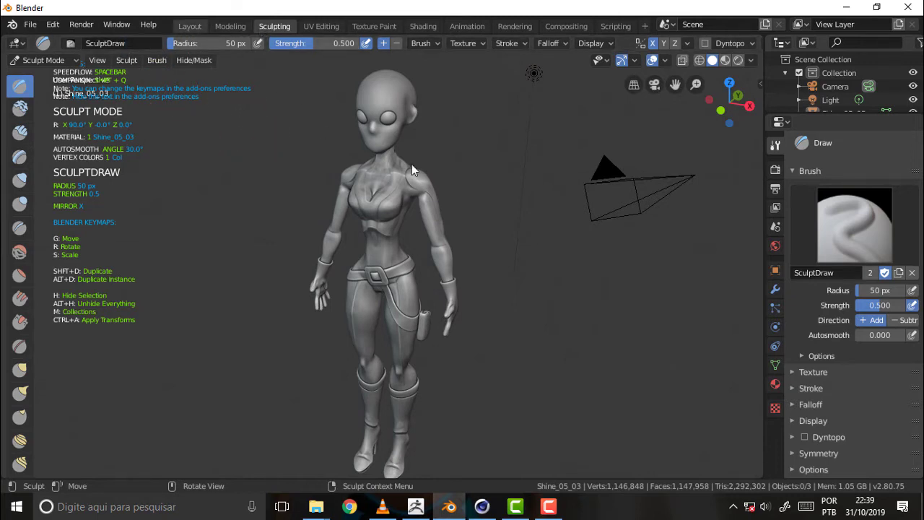
key(ctrl+Page_Up)
key(ctrl+Page_Up)
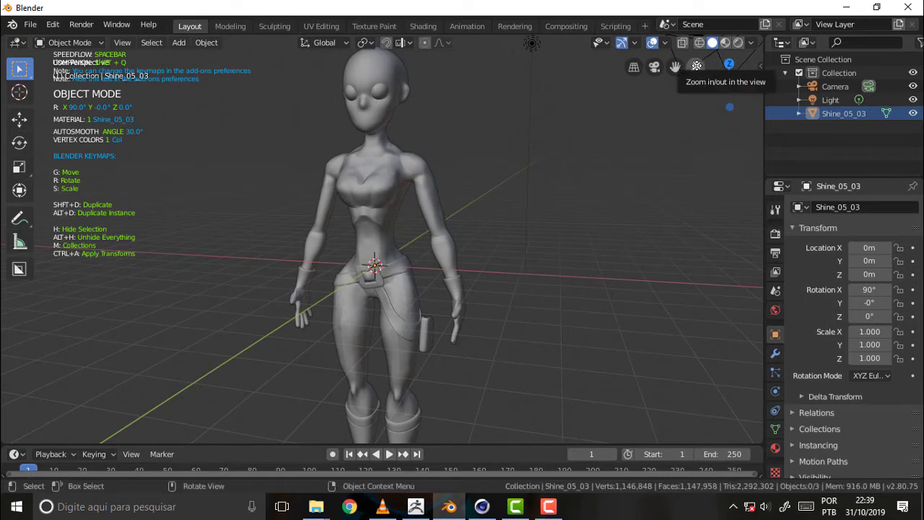
Orbit around the character from behind and the side, then back to a level front view
drag(697, 66, 692, 92)
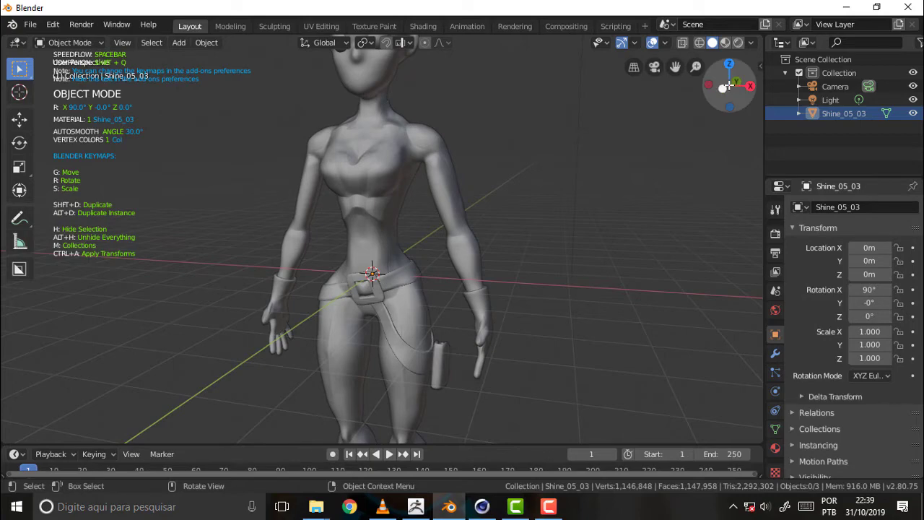
drag(729, 85, 636, 91)
drag(729, 86, 502, 186)
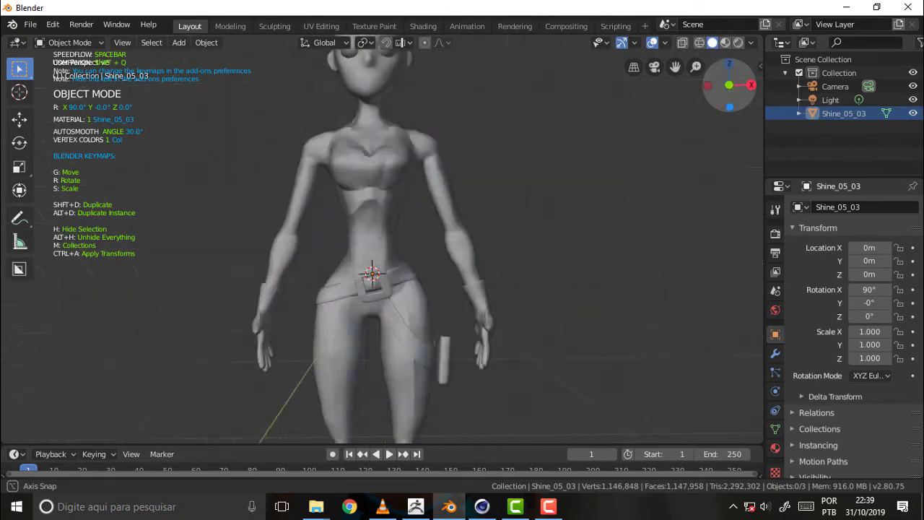
mouse_move(502, 186)
mouse_down()
mouse_move(505, 239)
mouse_move(660, 149)
mouse_up()
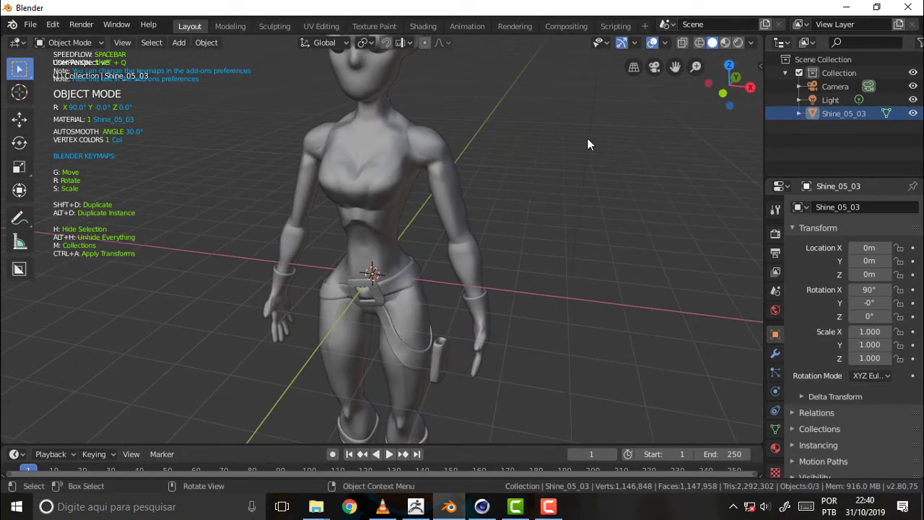
Put Shine_05_03 into Edit Mode to see its mesh, then bring up the Cinema 4D copy
click(81, 44)
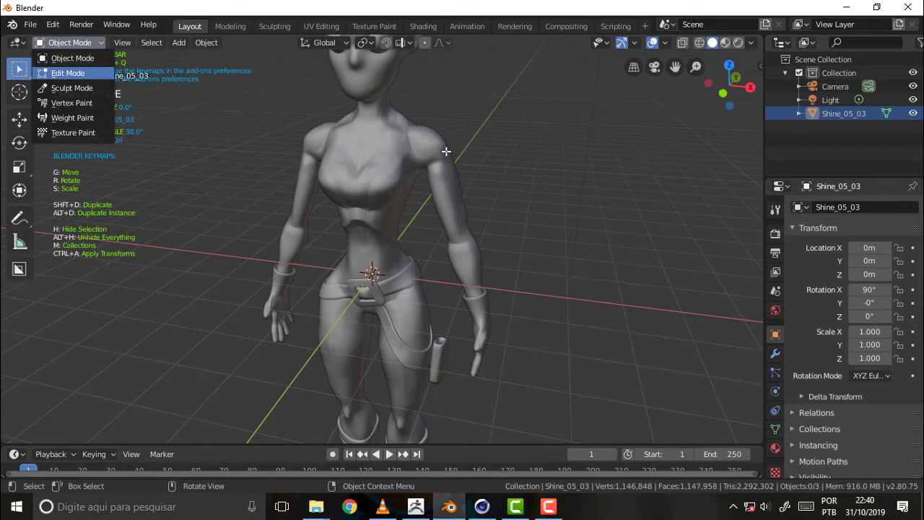
click(68, 72)
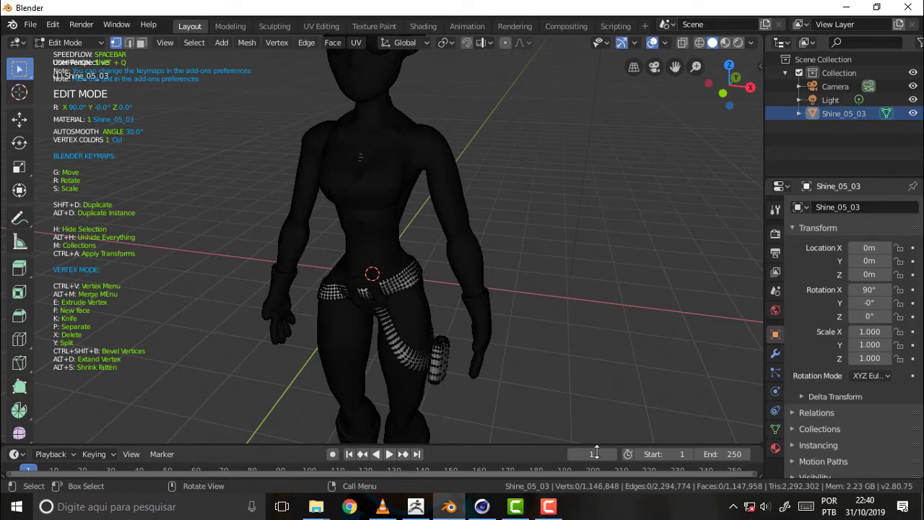
click(482, 506)
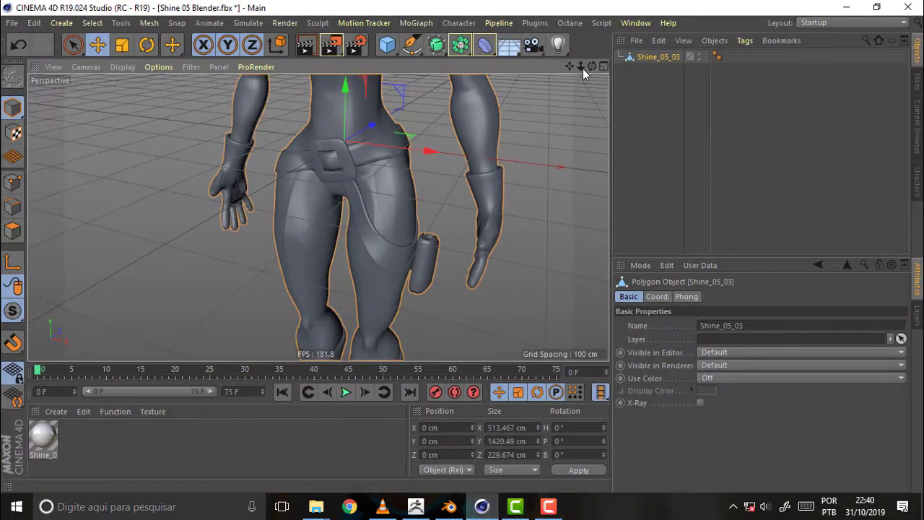
Switch Cinema 4D to Polygon Mode to show all polygons, zooming in and out on the model
mouse_move(583, 69)
mouse_down()
mouse_move(600, 68)
mouse_move(591, 69)
mouse_up()
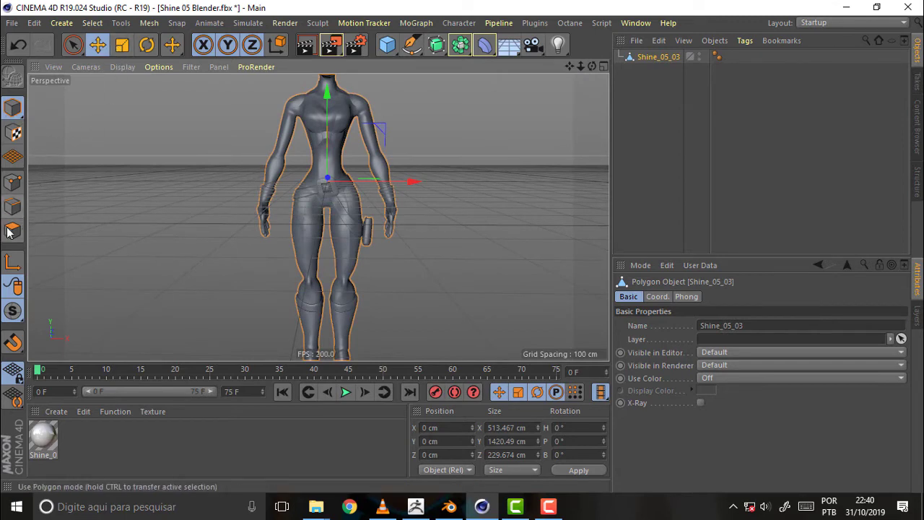
click(12, 231)
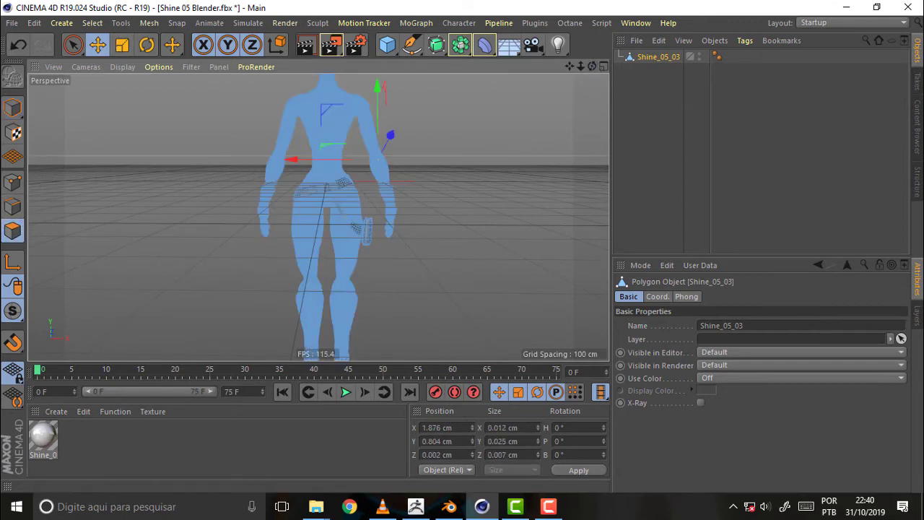
scroll(320, 214, up, 3)
scroll(319, 218, up, 4)
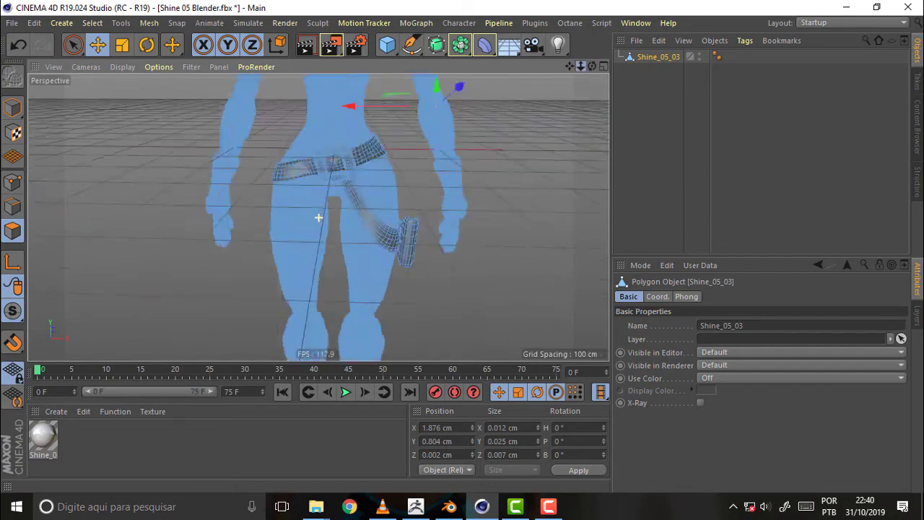
scroll(319, 217, up, 5)
scroll(319, 218, down, 2)
scroll(318, 217, down, 3)
scroll(318, 217, down, 2)
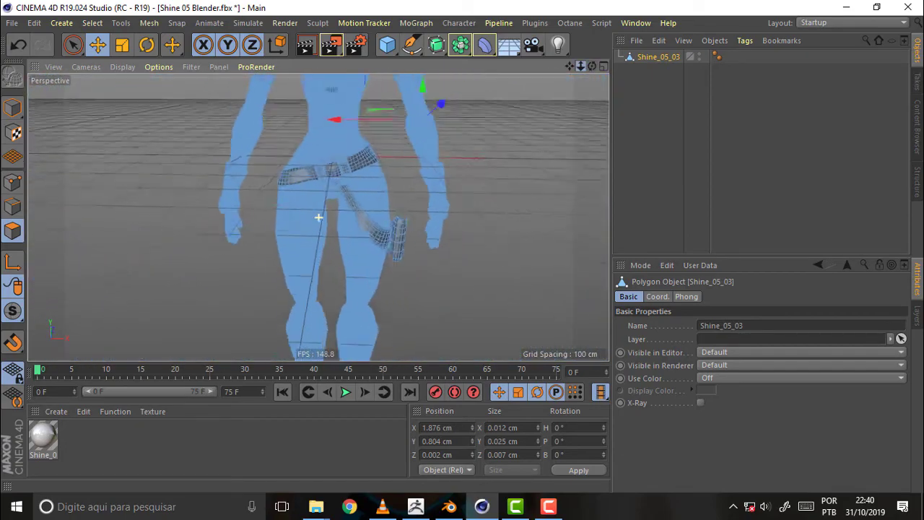
scroll(318, 217, down, 2)
scroll(318, 217, down, 1)
Orbit around the side and back of the character, settling on a low eye-level view
drag(594, 65, 549, 69)
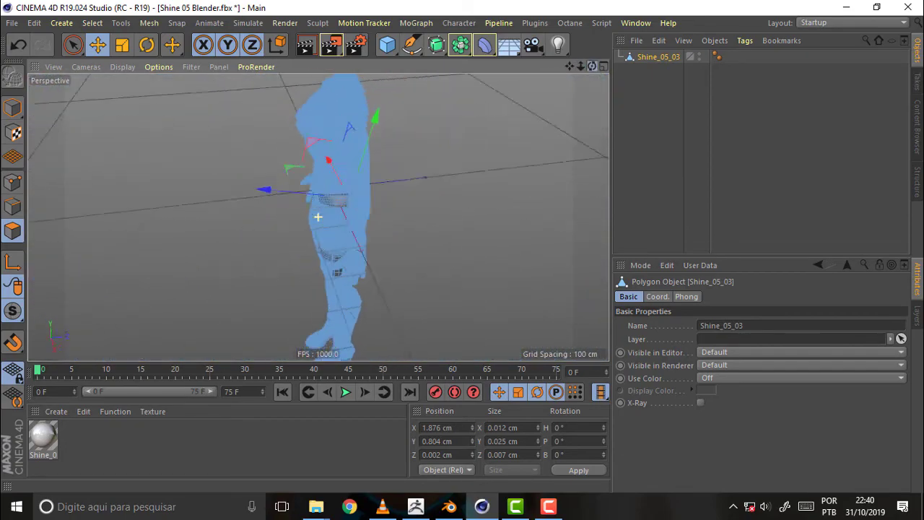
alt+drag(317, 217, 318, 217)
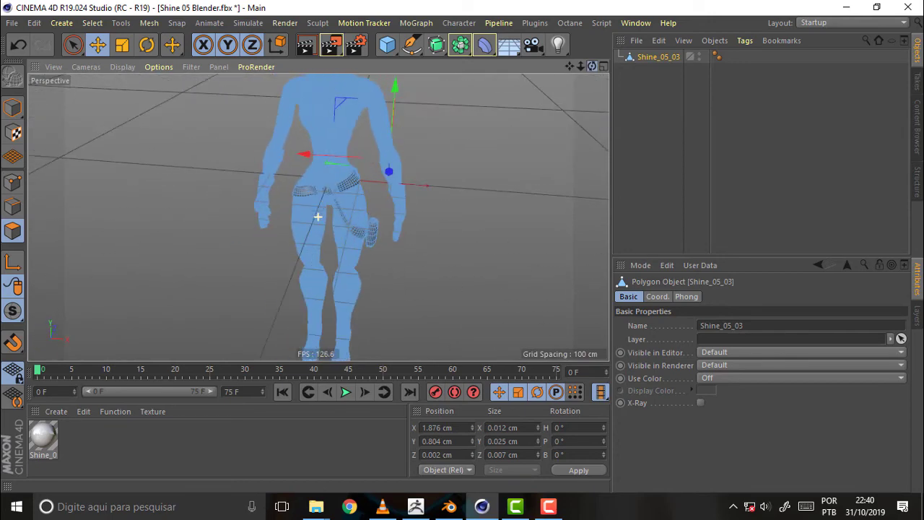
drag(592, 66, 375, 154)
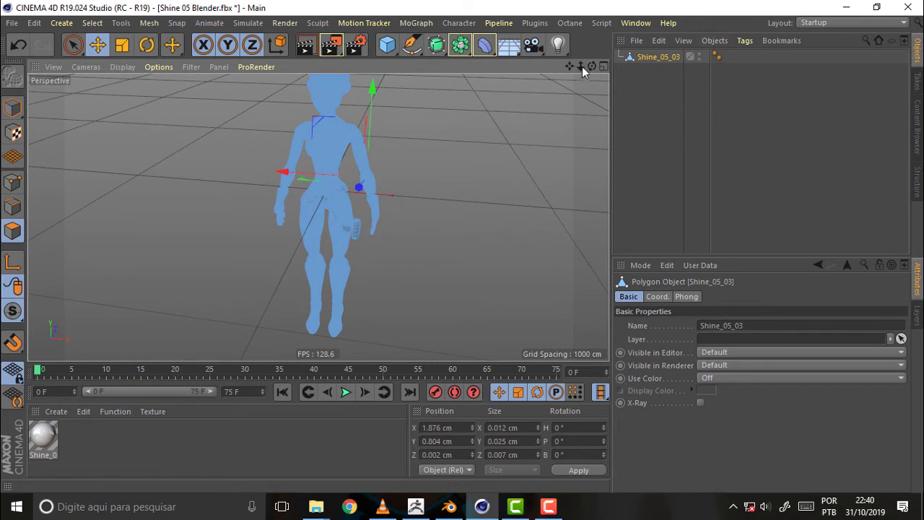
drag(583, 70, 549, 101)
mouse_move(594, 68)
mouse_down()
mouse_move(592, 116)
mouse_move(567, 176)
mouse_up()
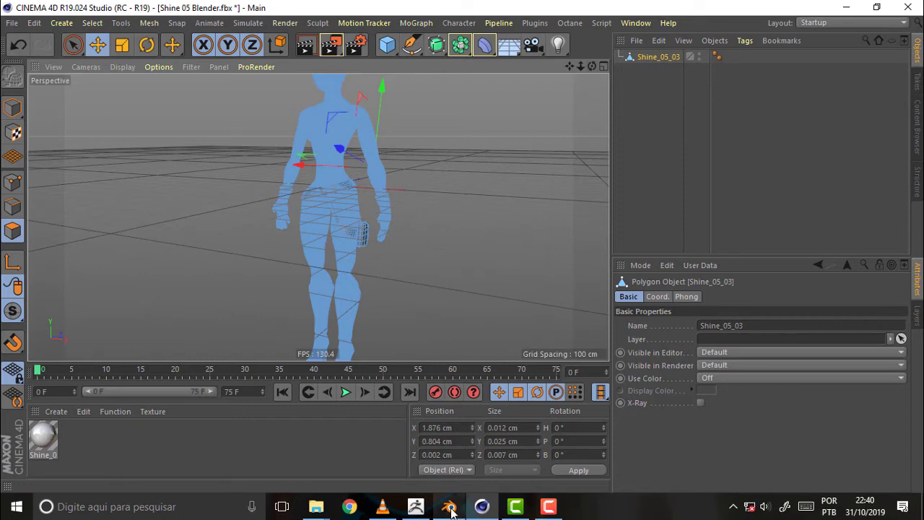
Return via Blender to ZBrush and turn the character to its side and back
click(449, 507)
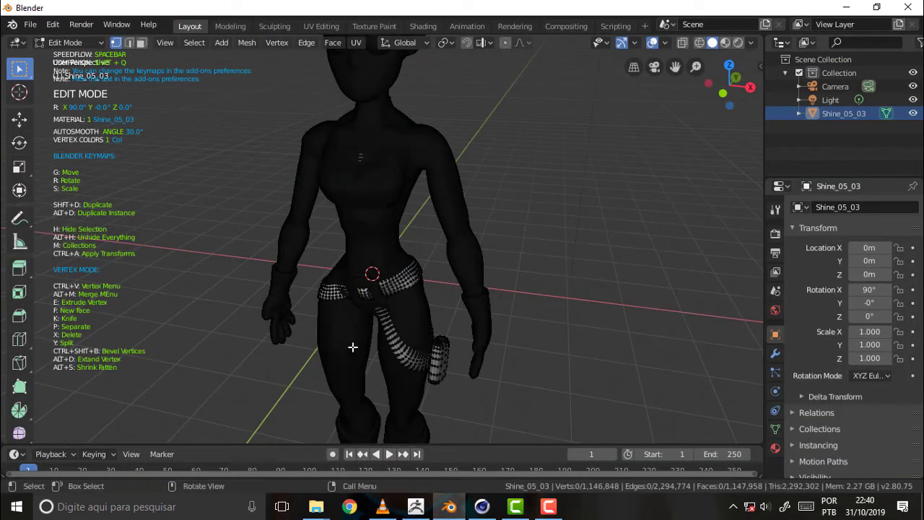
click(415, 507)
mouse_move(616, 296)
mouse_down()
mouse_move(537, 322)
mouse_move(615, 323)
mouse_move(599, 324)
mouse_up()
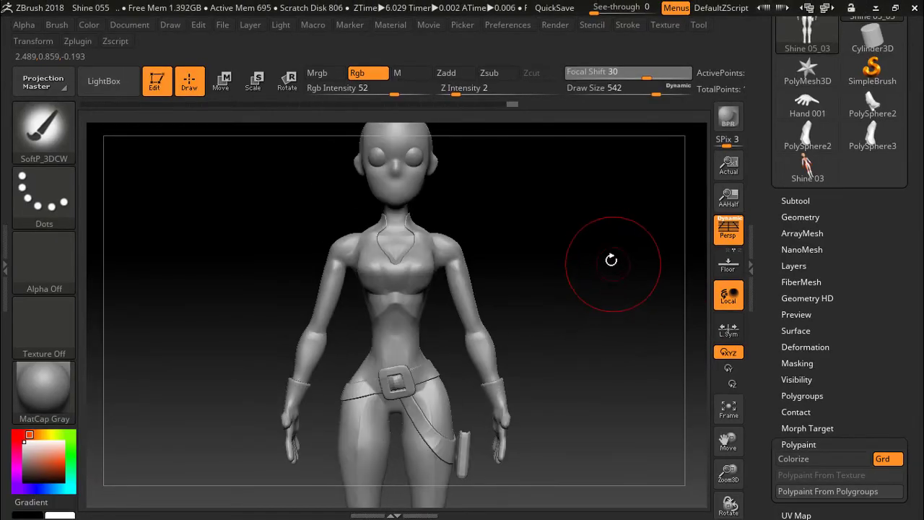
mouse_move(611, 260)
mouse_down()
mouse_move(574, 304)
mouse_move(610, 274)
mouse_up()
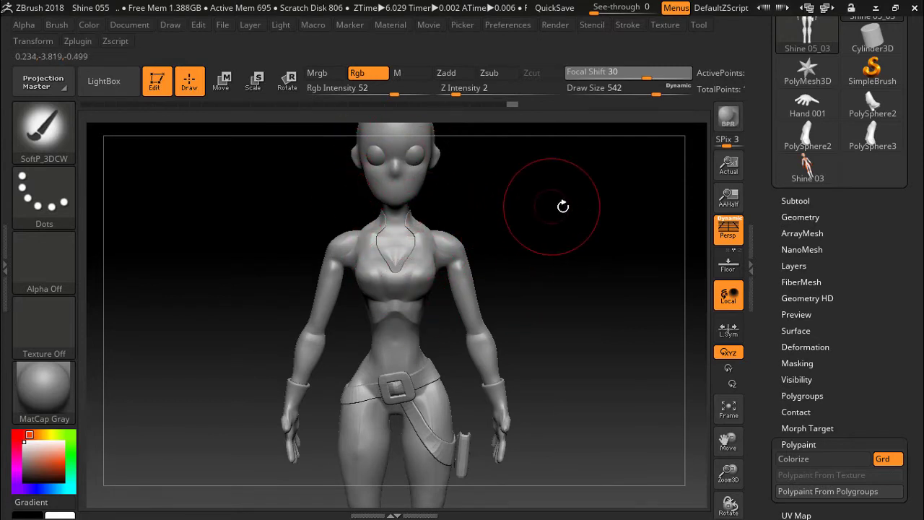
mouse_move(563, 206)
mouse_down()
mouse_move(460, 209)
mouse_move(549, 222)
mouse_up()
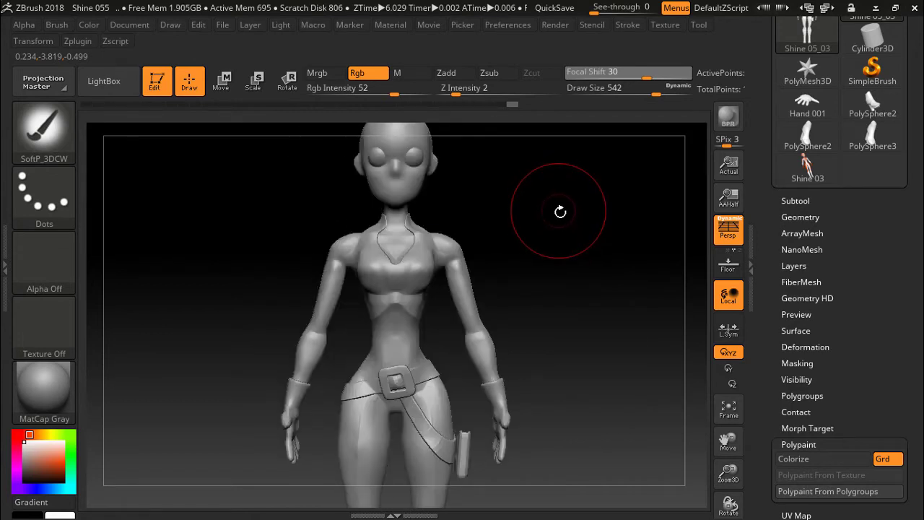
mouse_move(568, 239)
mouse_down()
mouse_move(489, 245)
mouse_move(470, 233)
mouse_up()
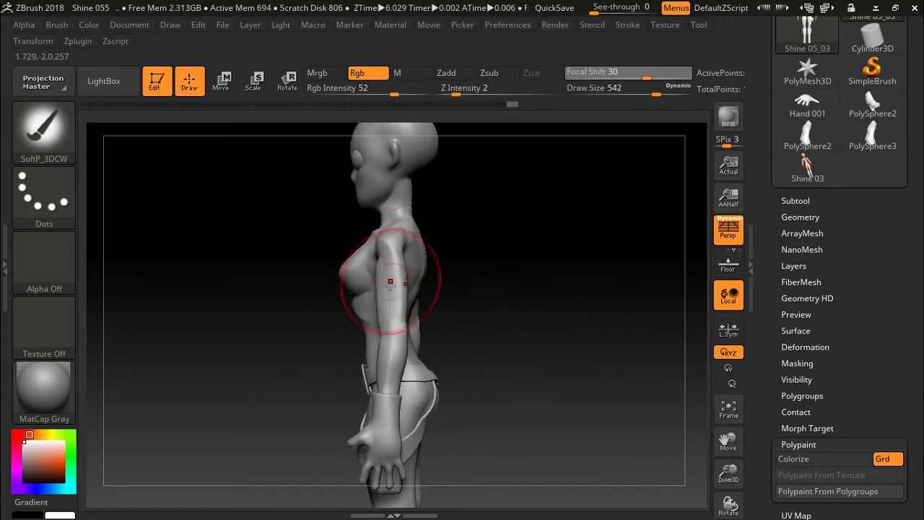
mouse_move(506, 336)
mouse_down()
mouse_move(561, 326)
mouse_move(521, 331)
mouse_move(545, 329)
mouse_up()
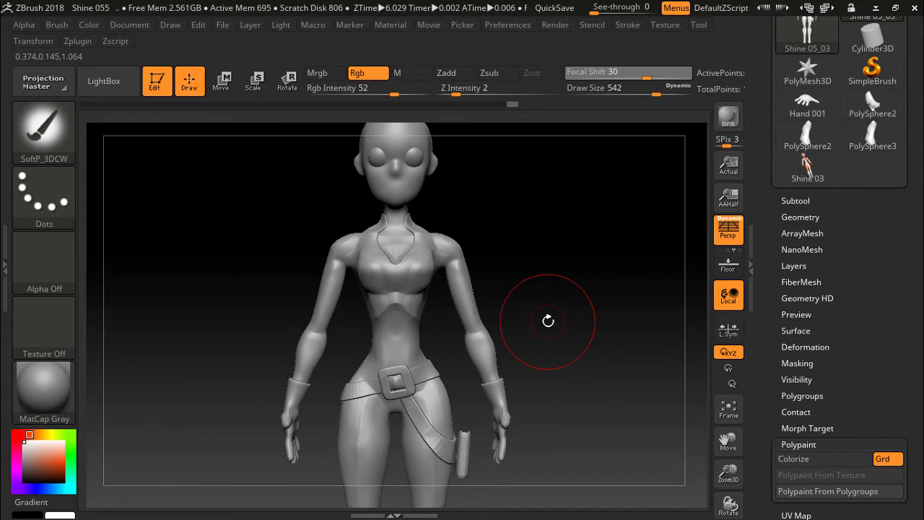
mouse_move(897, 214)
mouse_down()
mouse_move(897, 380)
mouse_move(875, 141)
mouse_up()
Show the orange polypaint and apply the SkinShade4 material to the Shine character
click(797, 386)
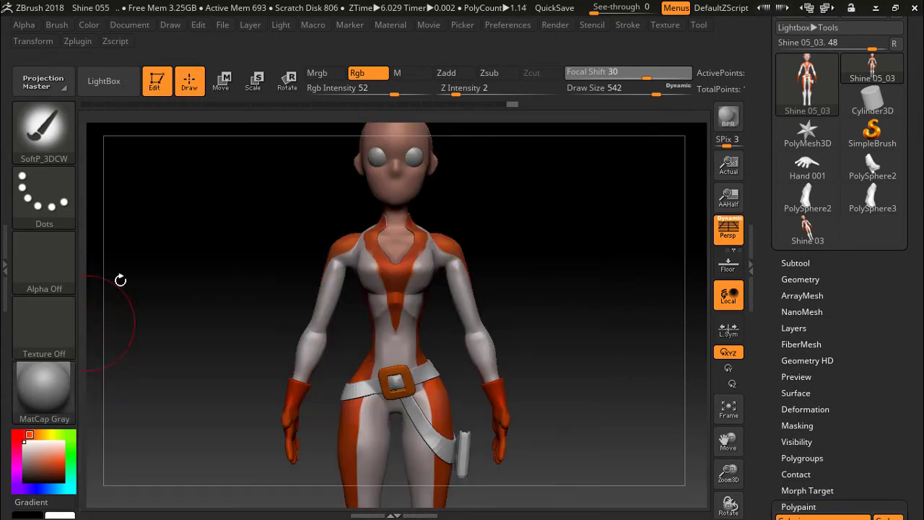
click(43, 391)
click(240, 160)
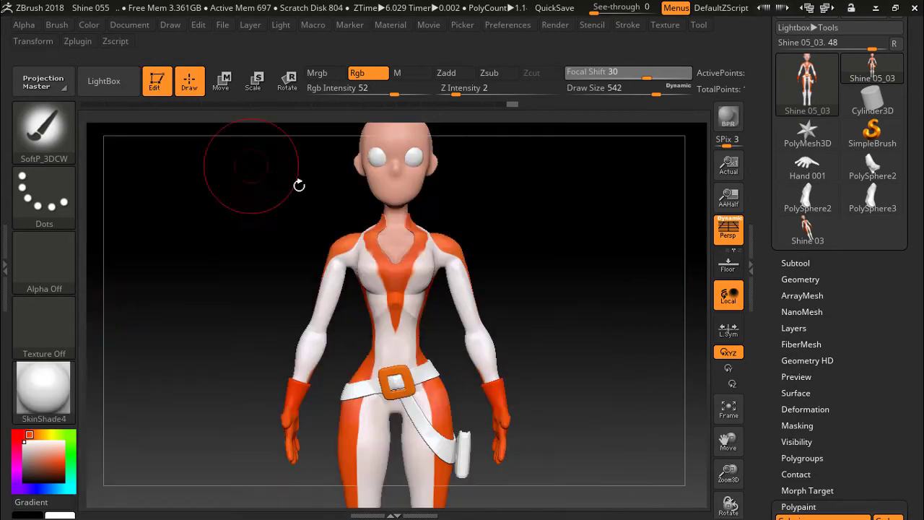
mouse_move(602, 223)
mouse_down()
mouse_move(532, 247)
mouse_move(594, 246)
mouse_up()
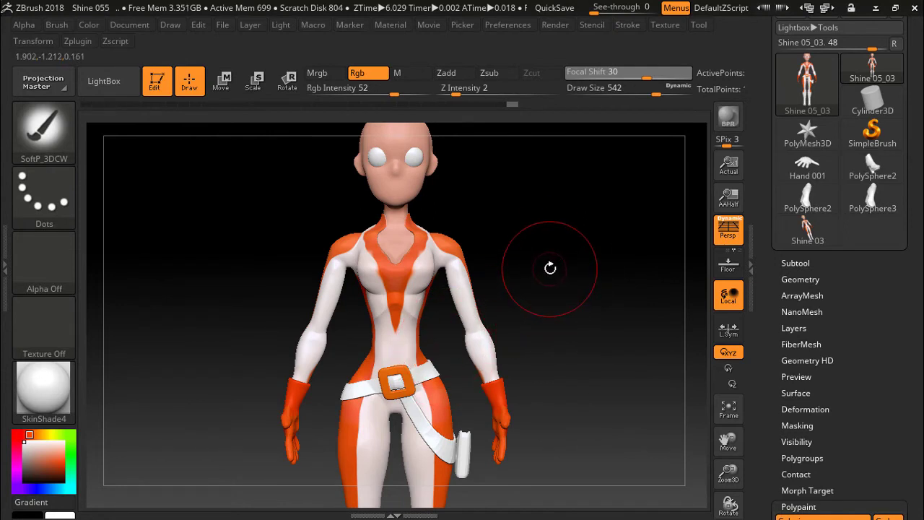
Scroll the tool palette to expand the Subtool list and its management options
drag(909, 287, 903, 312)
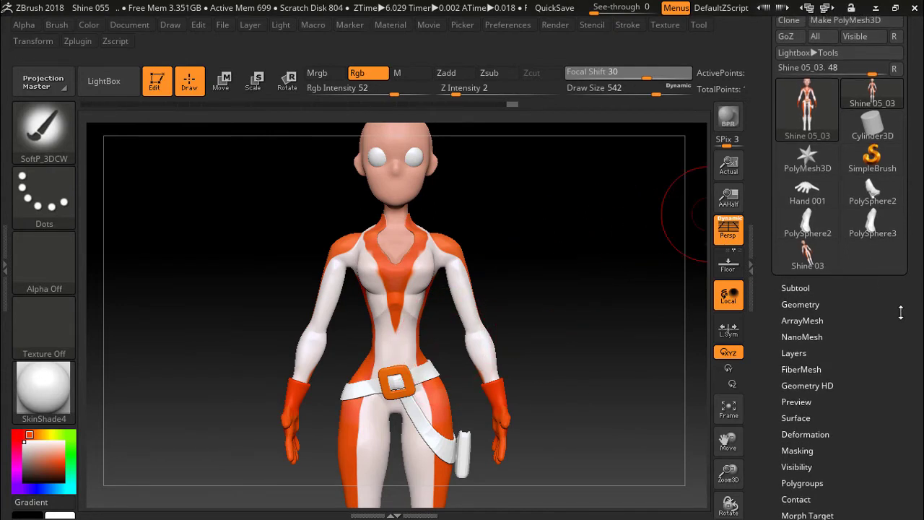
click(797, 288)
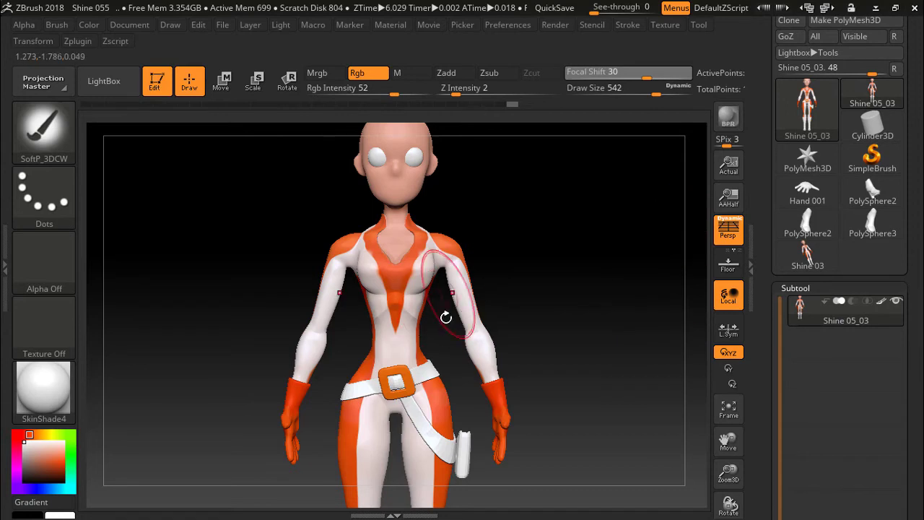
drag(919, 316, 903, 218)
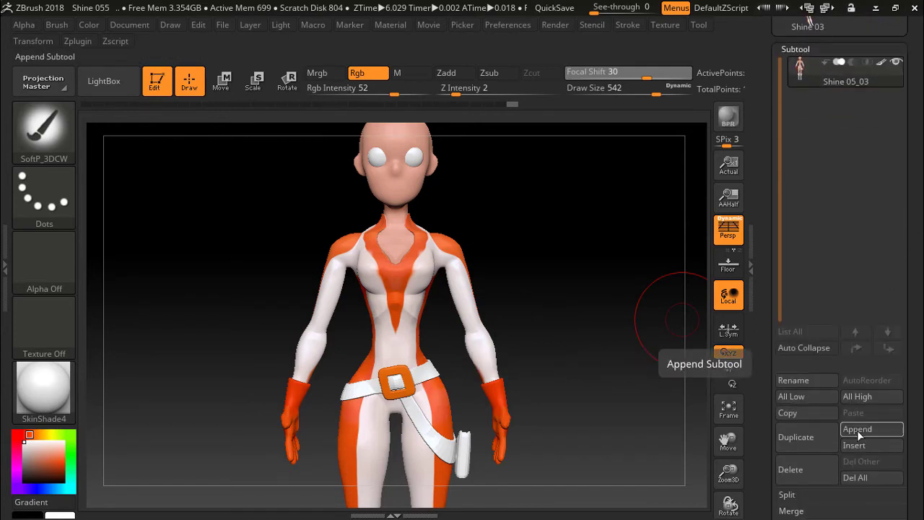
Duplicate the Shine 05_03 subtool
click(797, 438)
drag(913, 302, 912, 170)
scroll(871, 143, up, 5)
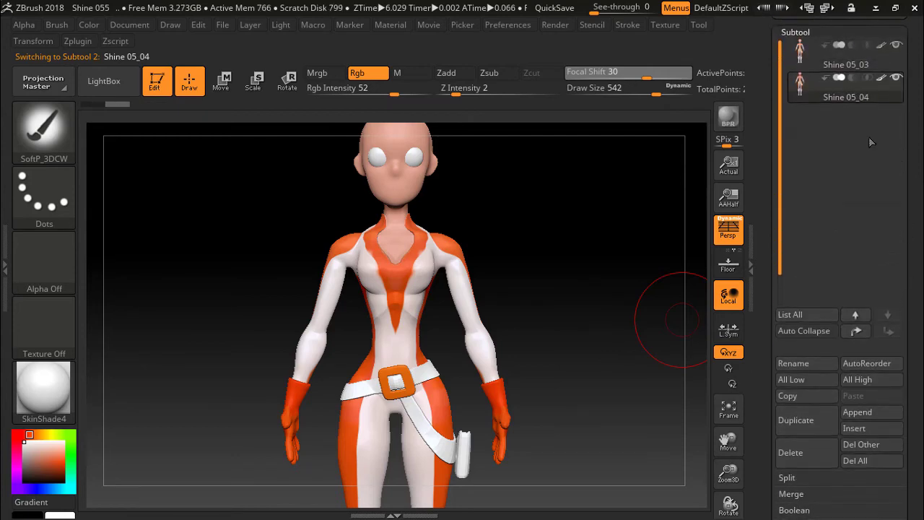
scroll(789, 304, down, 8)
scroll(790, 303, down, 1)
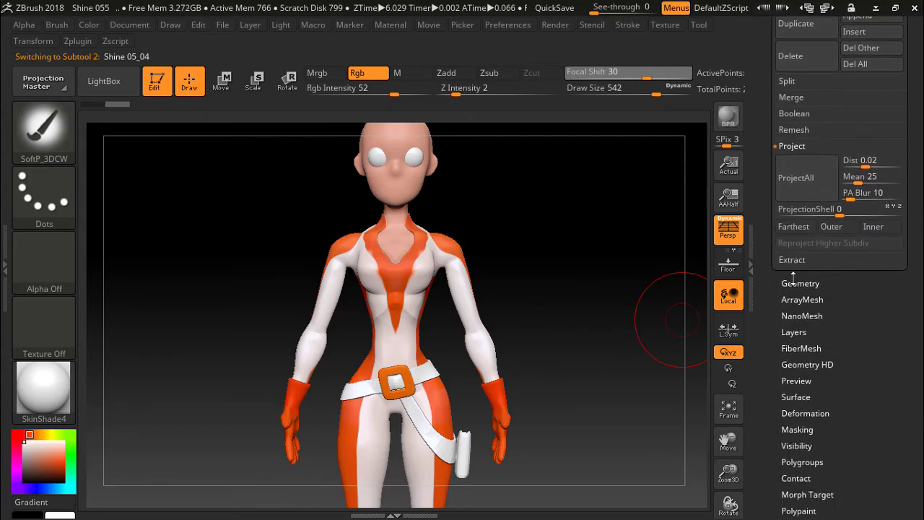
In Geometry > ZRemesher, set AdaptiveSize to 50 and remesh the copy to low poly
click(793, 282)
mouse_move(913, 232)
mouse_down()
mouse_move(913, 317)
mouse_move(902, 298)
mouse_up()
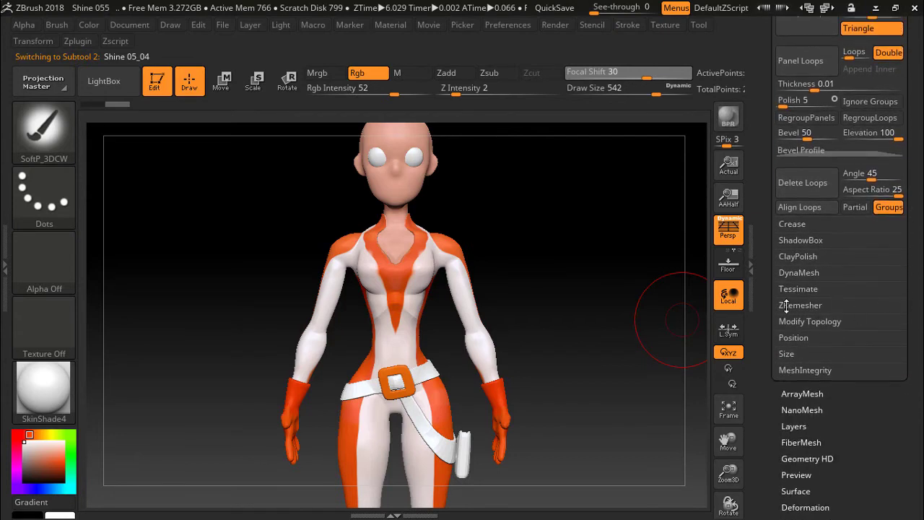
click(788, 306)
scroll(830, 282, up, 1)
scroll(831, 282, up, 2)
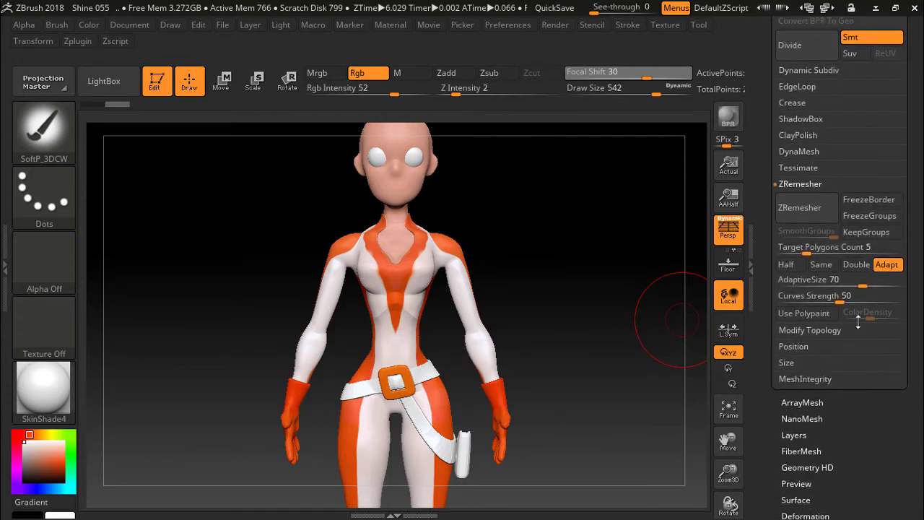
click(835, 279)
text(5)
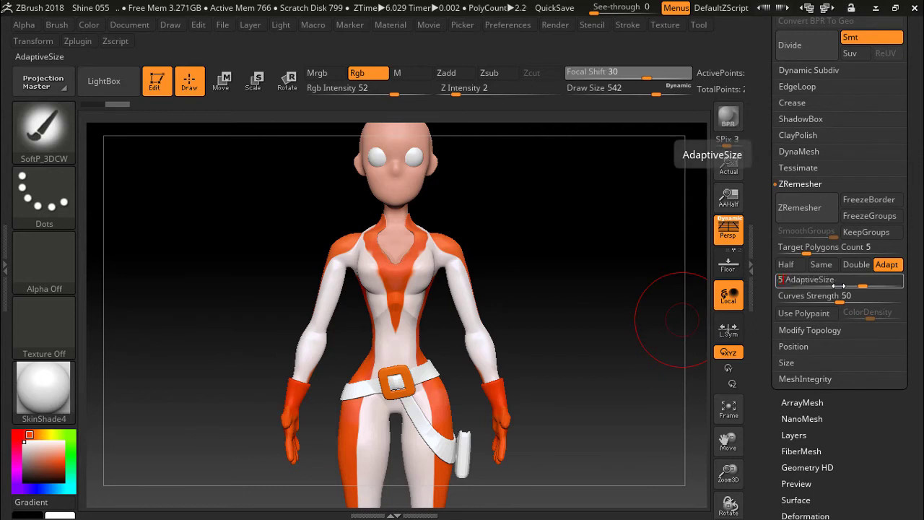
text(0)
key(Return)
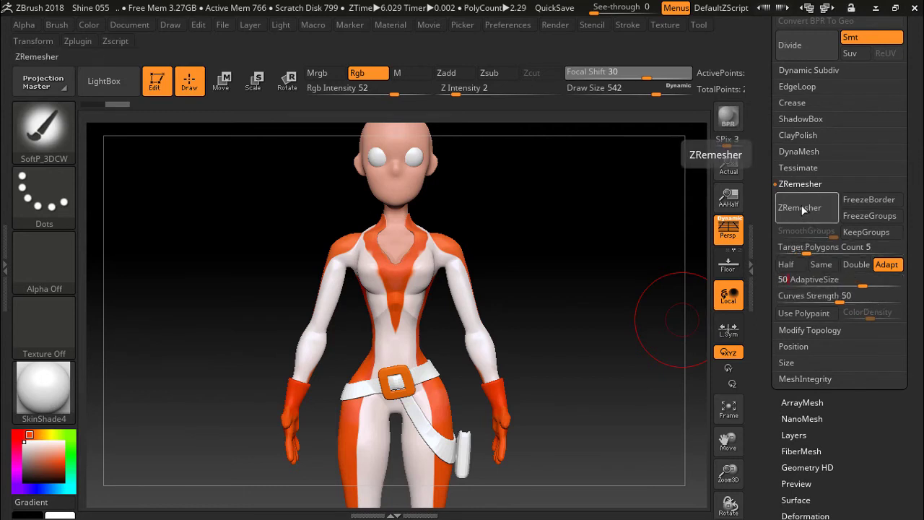
click(802, 208)
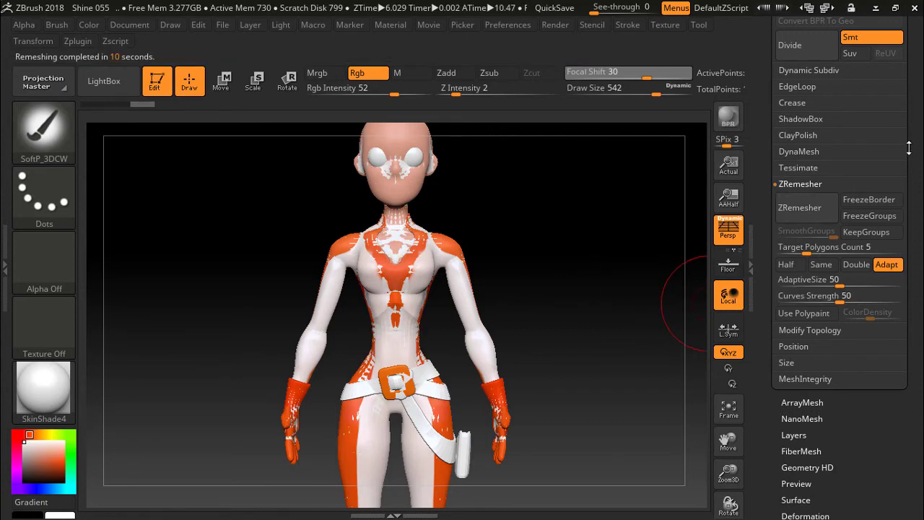
Hide the original high-poly Shine 05_03 subtool in the Subtool list
drag(908, 147, 811, 107)
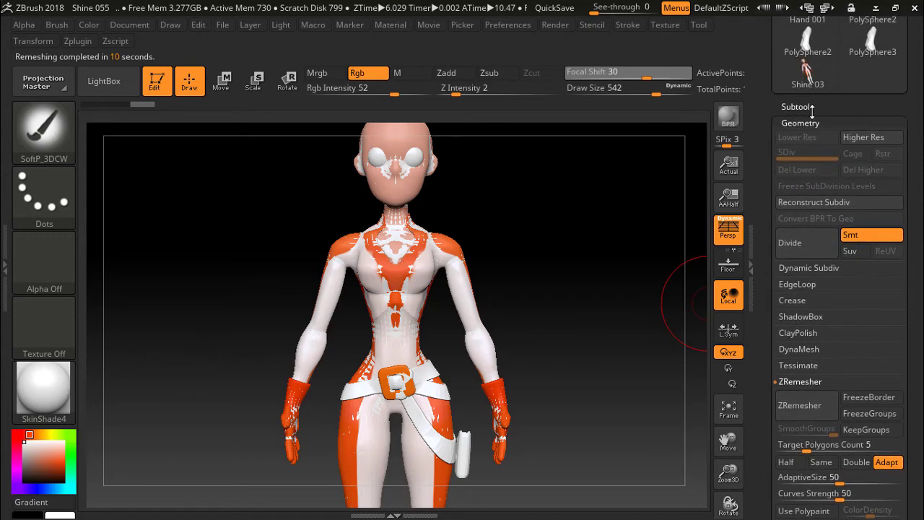
click(795, 107)
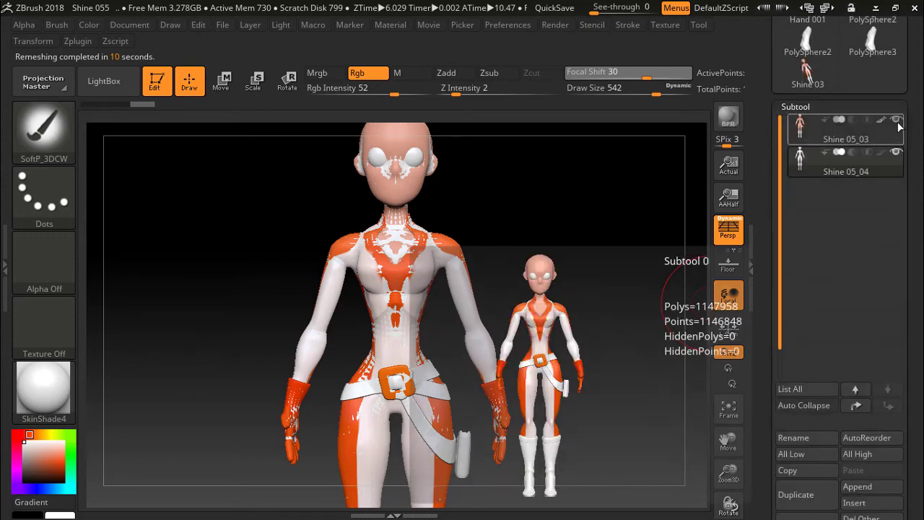
click(896, 119)
mouse_move(611, 226)
mouse_down()
mouse_move(545, 239)
mouse_move(601, 233)
mouse_up()
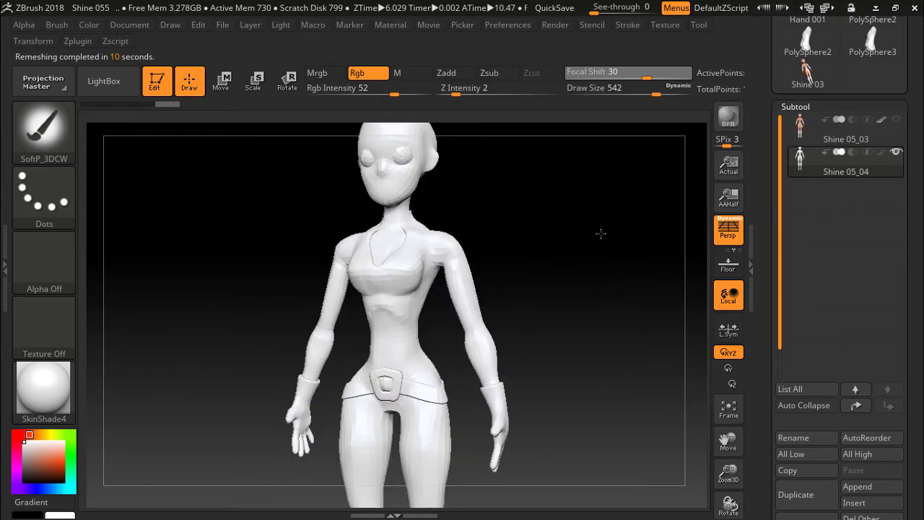
Apply the MatCap Gray material and orbit around all sides of the remeshed copy
click(61, 396)
click(217, 165)
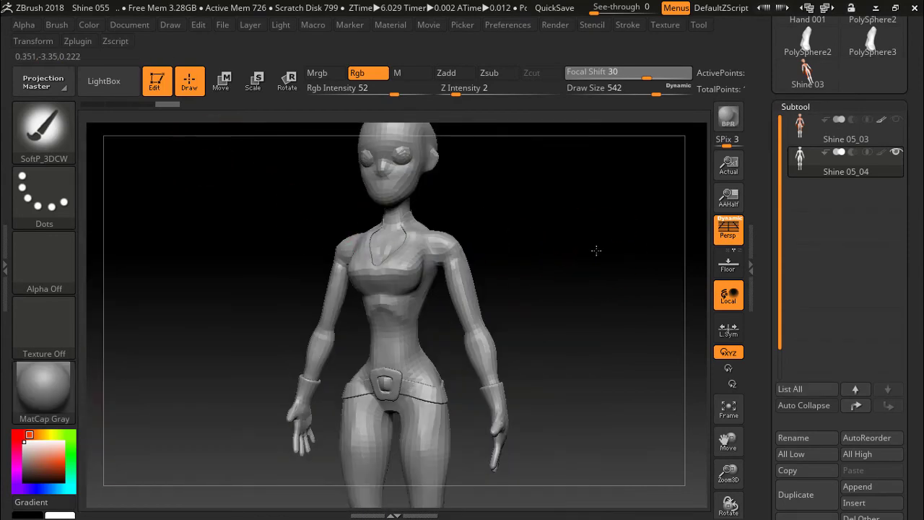
mouse_move(596, 249)
mouse_down()
mouse_move(533, 252)
mouse_move(325, 295)
mouse_up()
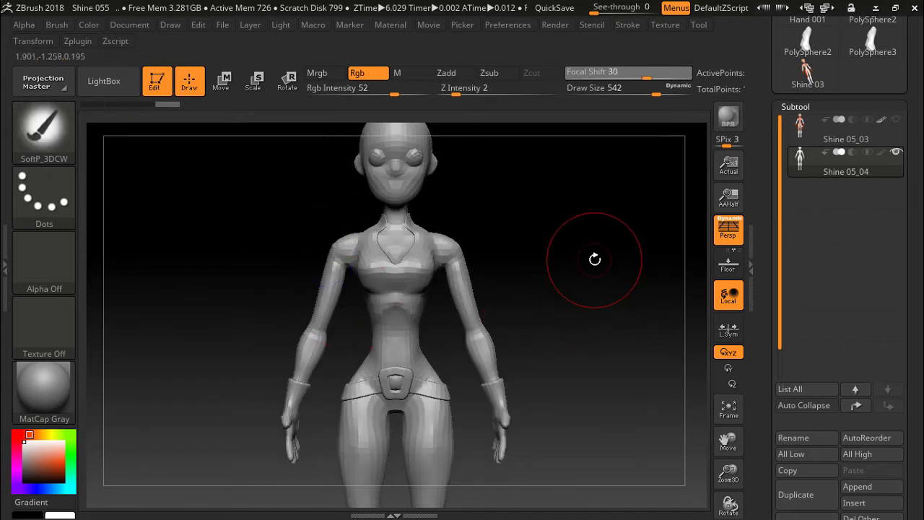
mouse_move(595, 259)
mouse_down()
mouse_move(590, 250)
mouse_move(570, 303)
mouse_move(469, 275)
mouse_move(599, 255)
mouse_move(585, 256)
mouse_up()
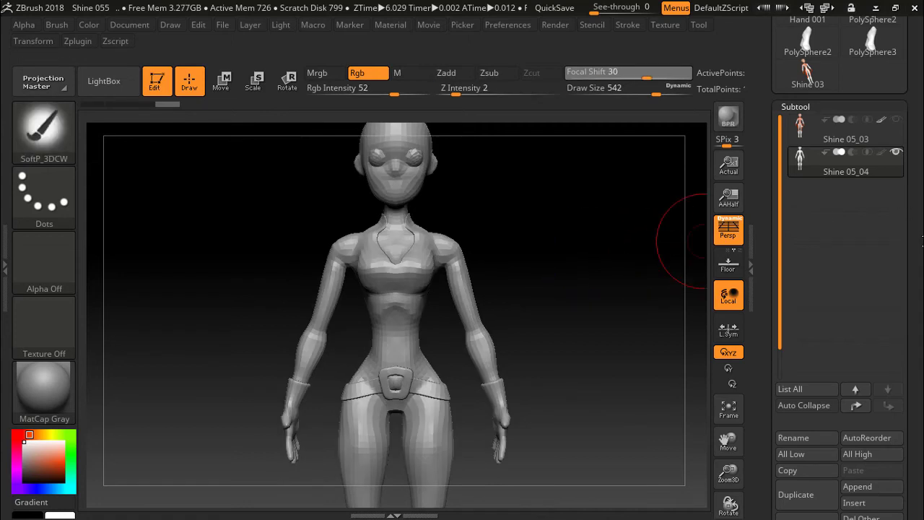
Scroll the tool palette and expand the Geometry options
scroll(792, 322, down, 5)
scroll(792, 323, down, 2)
scroll(792, 323, down, 3)
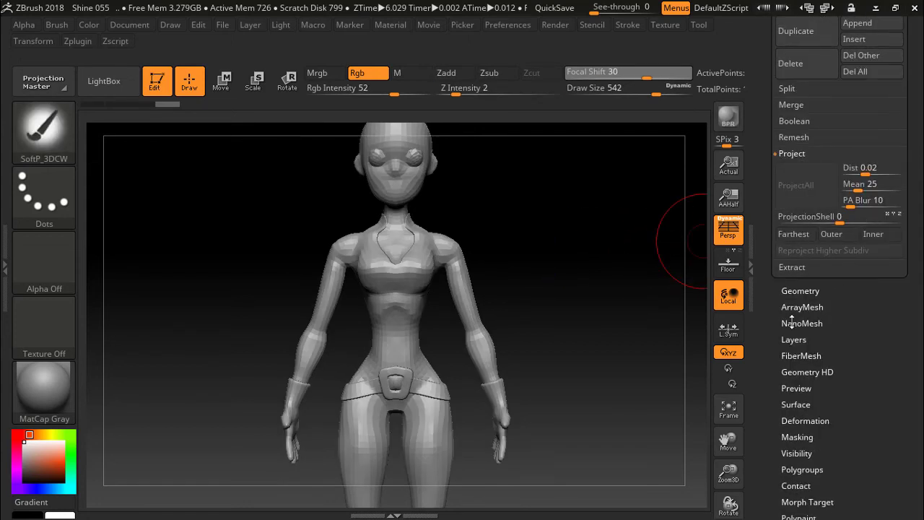
click(799, 290)
scroll(913, 340, up, 5)
scroll(913, 341, up, 3)
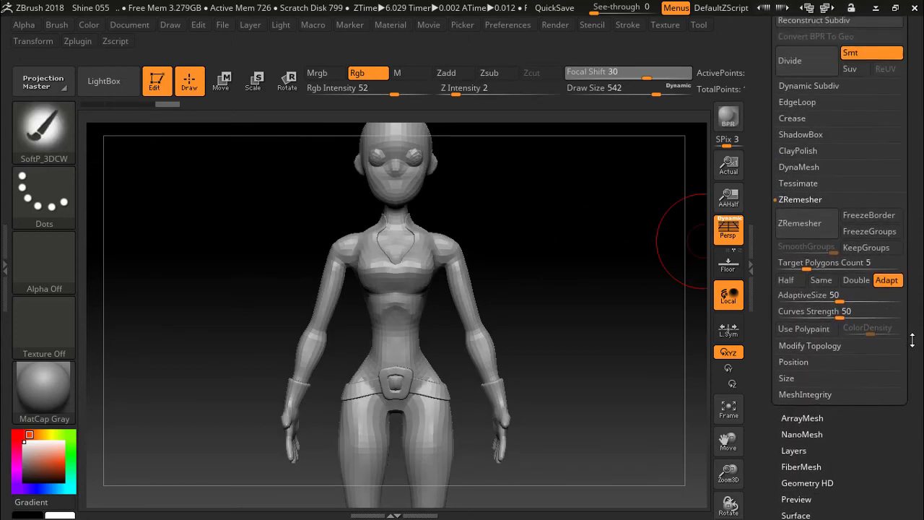
scroll(913, 340, up, 2)
scroll(913, 340, down, 5)
scroll(911, 322, down, 1)
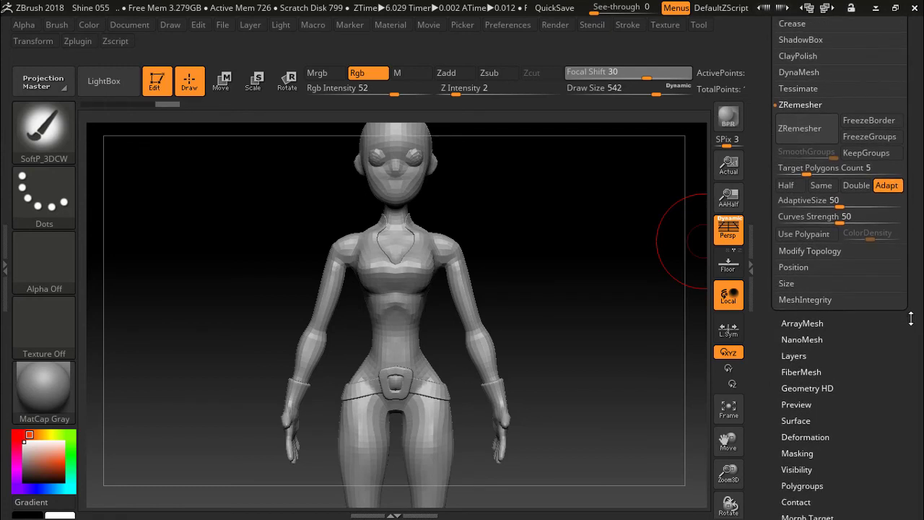
scroll(912, 329, up, 6)
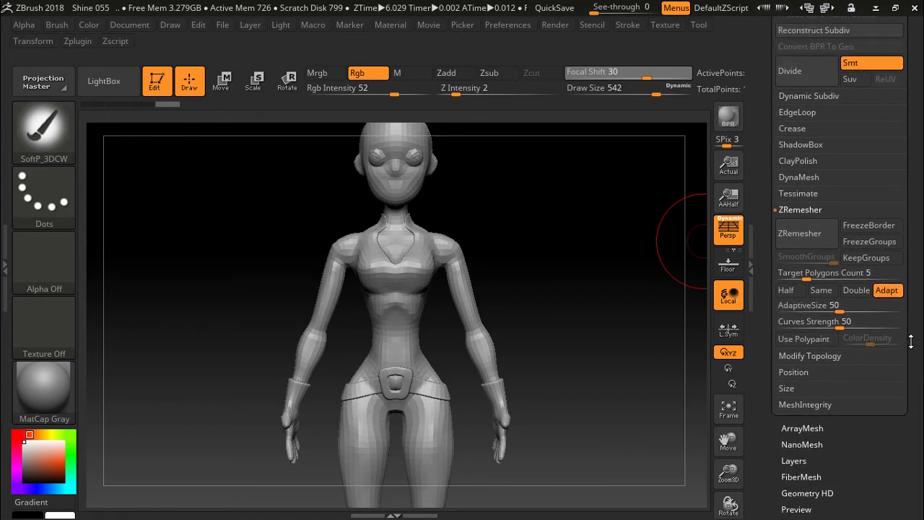
scroll(911, 340, up, 10)
scroll(908, 368, up, 4)
Set the projection Mean to 25 and ProjectionShell to 0
scroll(836, 213, up, 2)
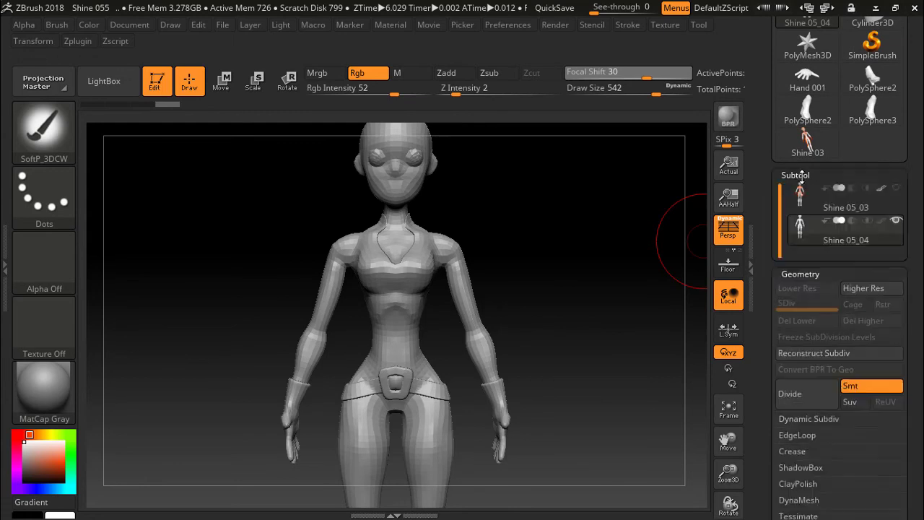
click(800, 274)
scroll(904, 217, down, 6)
text(25)
scroll(903, 149, up, 1)
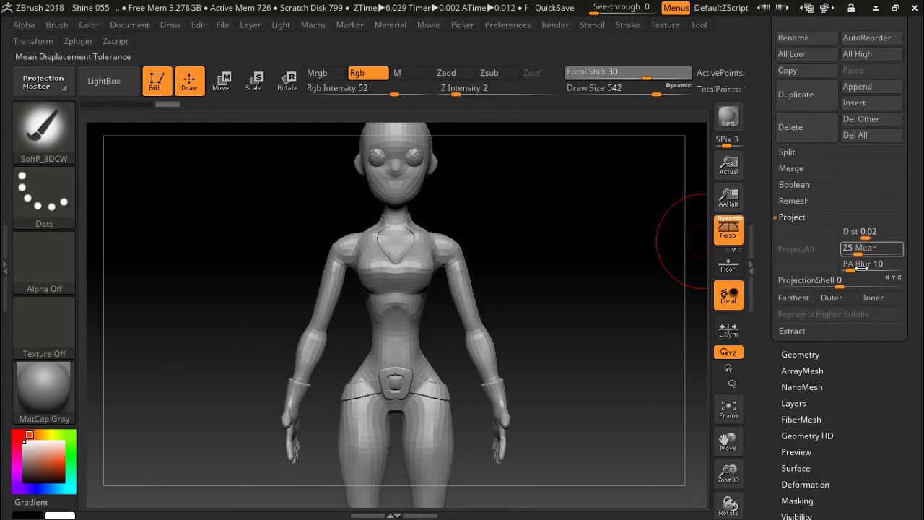
key(Return)
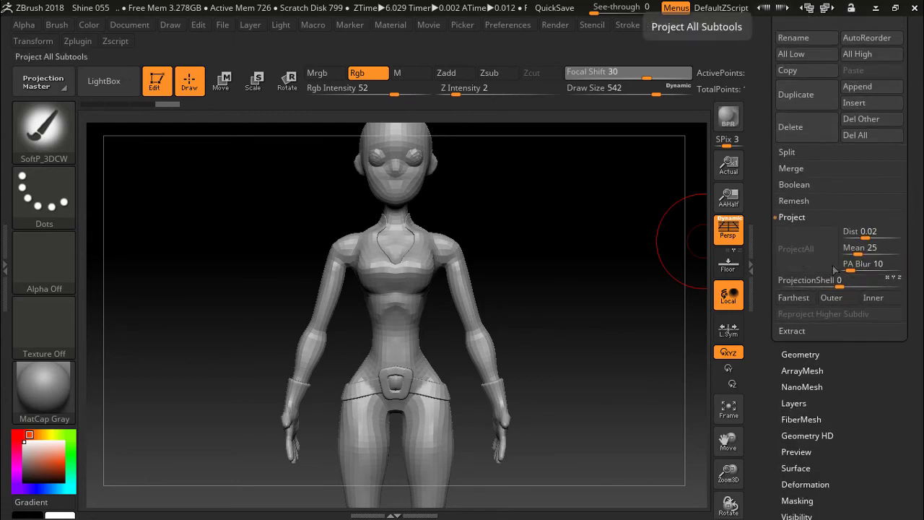
click(808, 282)
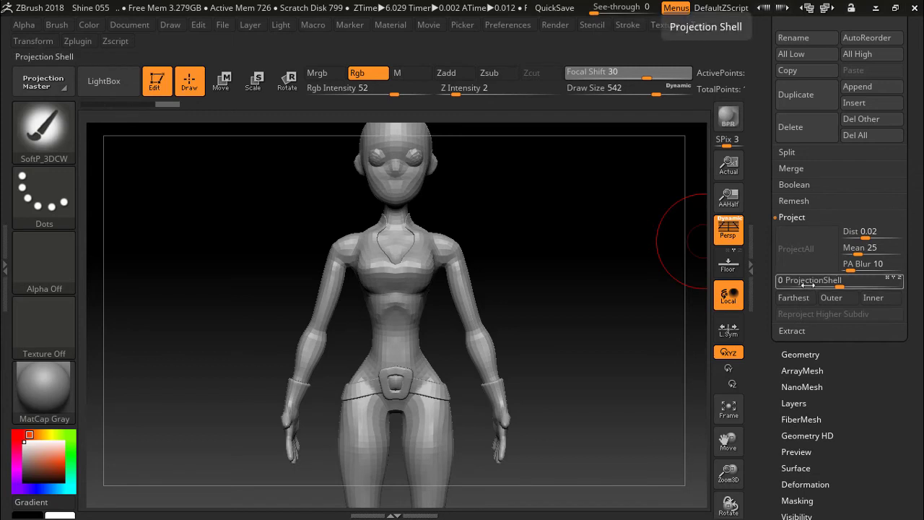
key(Return)
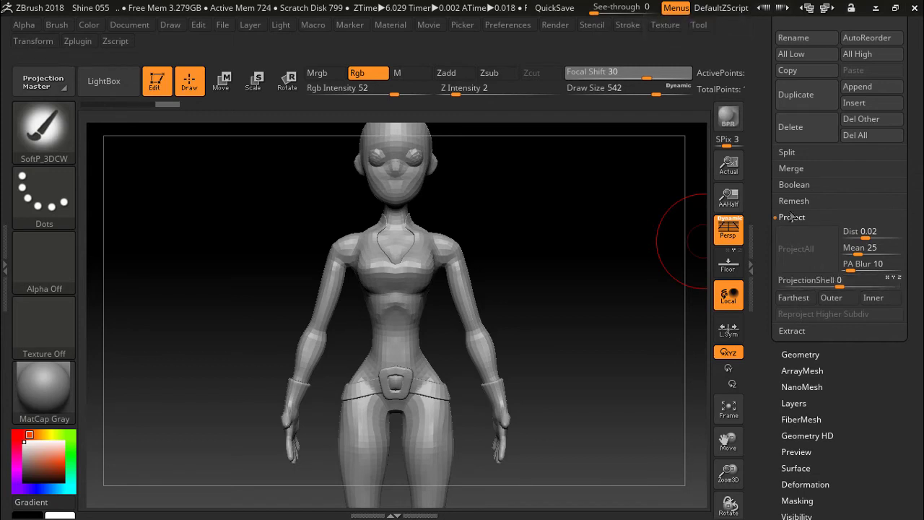
Select and show the original coloured Shine 05_03 subtool again
click(792, 216)
click(800, 221)
mouse_move(922, 177)
mouse_down()
mouse_move(910, 304)
mouse_move(905, 154)
mouse_up()
click(834, 121)
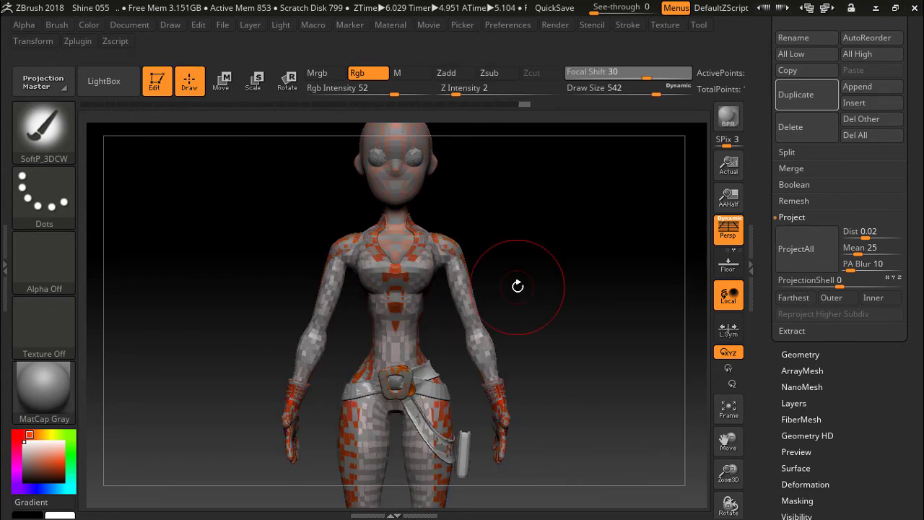
Make the low-poly Shine 05_04 active and spin it around to a side profile
drag(919, 158, 895, 271)
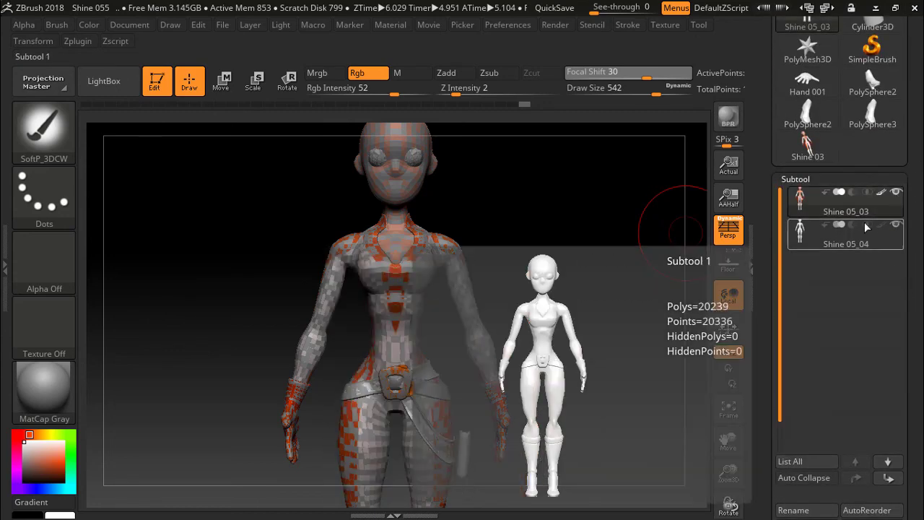
click(849, 239)
mouse_move(635, 246)
mouse_down()
mouse_move(346, 254)
mouse_move(557, 258)
mouse_move(631, 245)
mouse_up()
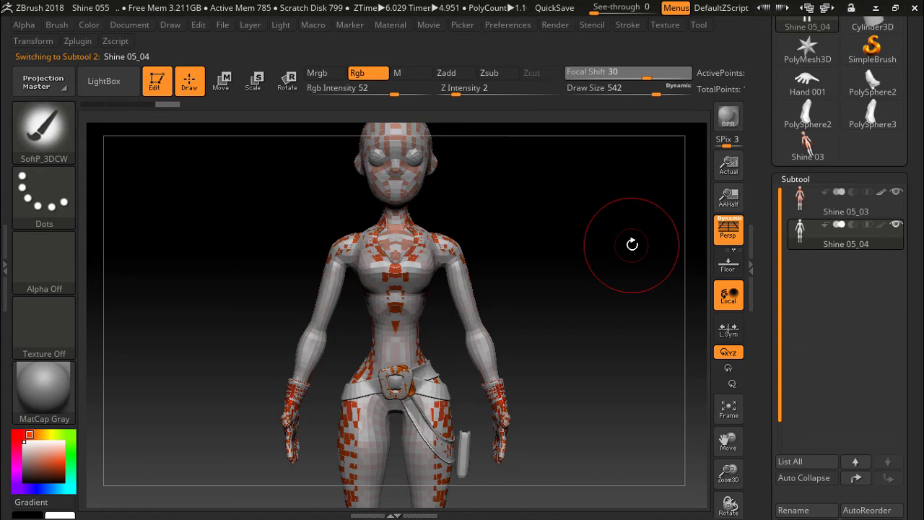
mouse_move(632, 245)
mouse_down()
mouse_move(672, 257)
mouse_move(467, 264)
mouse_move(648, 268)
mouse_up()
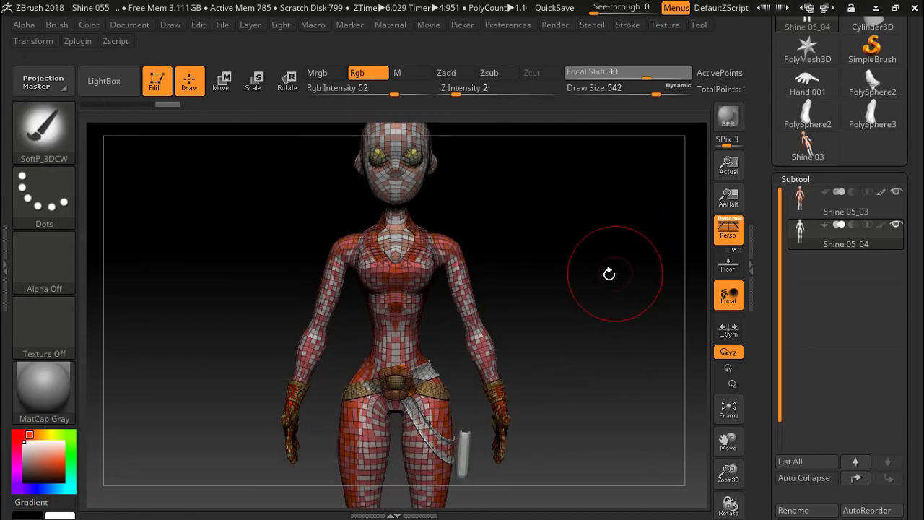